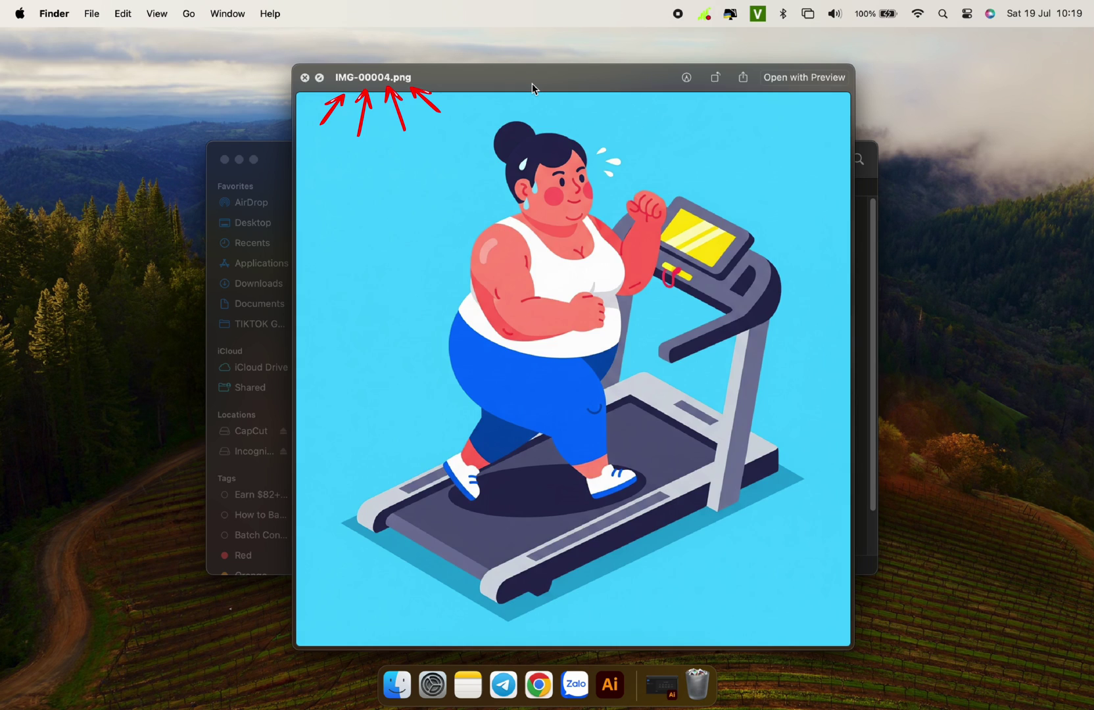
key("Right")
key("Right")
key("Right")
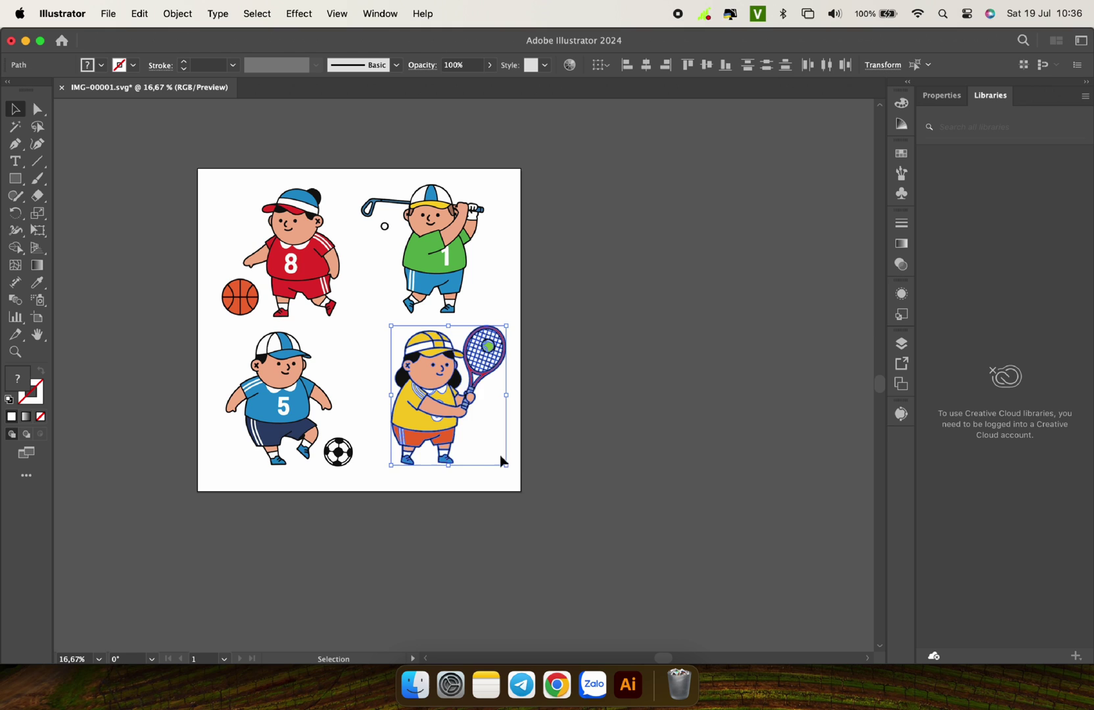
Step: Advance to the next image and shrink the tennis-girl figure slightly after zooming in on her arm
left_click_drag(501, 459, 471, 418)
key("super+z")
key("super+equal")
key("super+equal")
key("super+equal")
key("super+equal")
key("super+equal")
key("super+equal")
key("super+equal")
key("super+minus")
scroll(425, 425, "up", 10)
key("super+minus")
key("super+minus")
key("super+minus")
key("super+minus")
left_click(406, 353)
mouse_move(526, 270)
left_mouse_down()
mouse_move(406, 401)
mouse_move(582, 235)
mouse_move(581, 219)
mouse_move(515, 255)
mouse_move(516, 285)
left_mouse_up()
scroll(466, 274, "up", 5)
Step: Move the golfer figure up and right, undo the move, and deselect it
left_click_drag(505, 410, 253, 164)
left_click_drag(396, 264, 459, 271)
key("super+z")
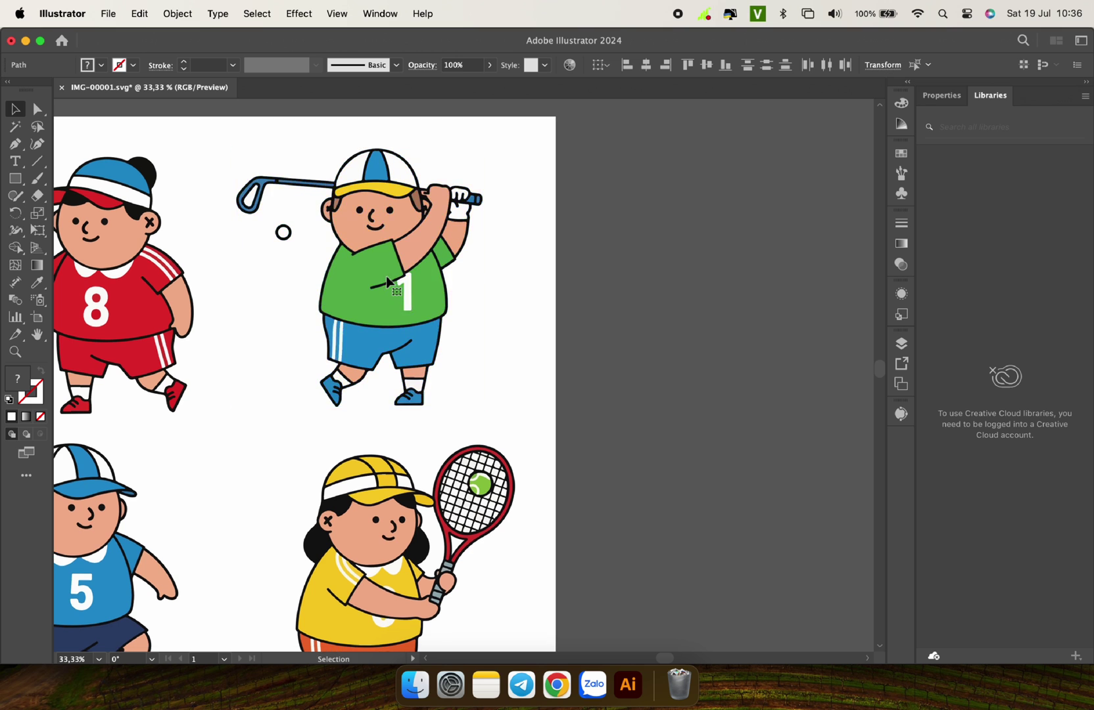
scroll(387, 282, "left", 5)
scroll(387, 281, "down", 2)
scroll(518, 318, "up", 1)
left_click(596, 280)
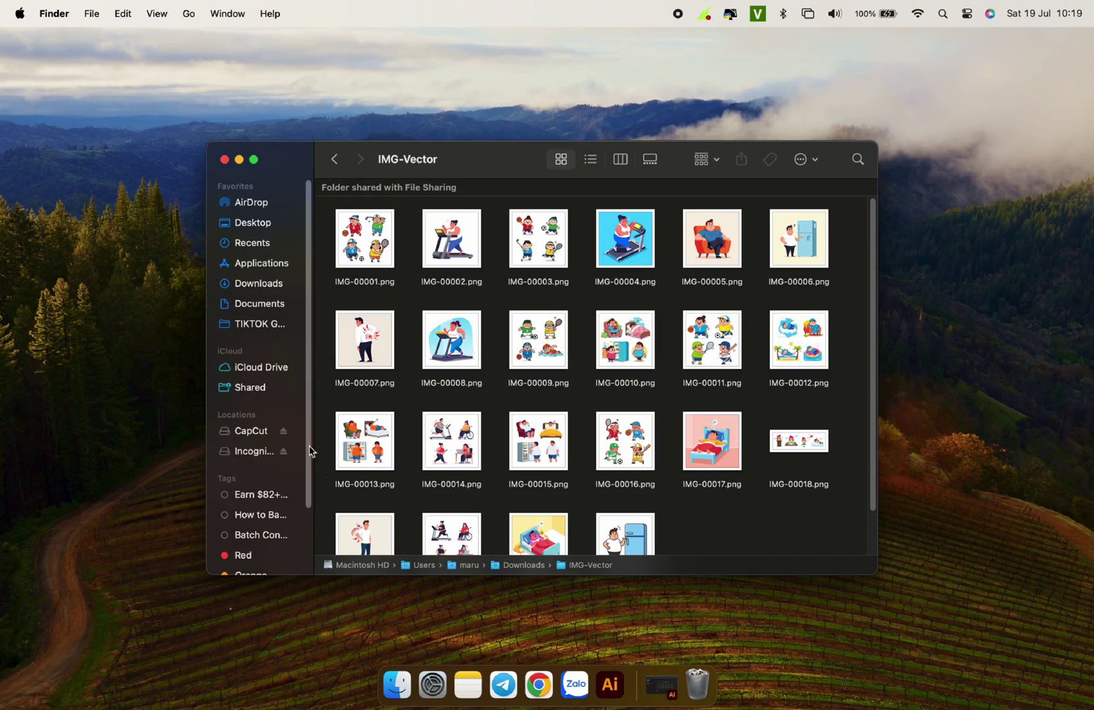
Step: Quick Look IMG-00001.png, arrow through the previews to IMG-00008, then minimize the Finder window
left_click(365, 238)
key("space")
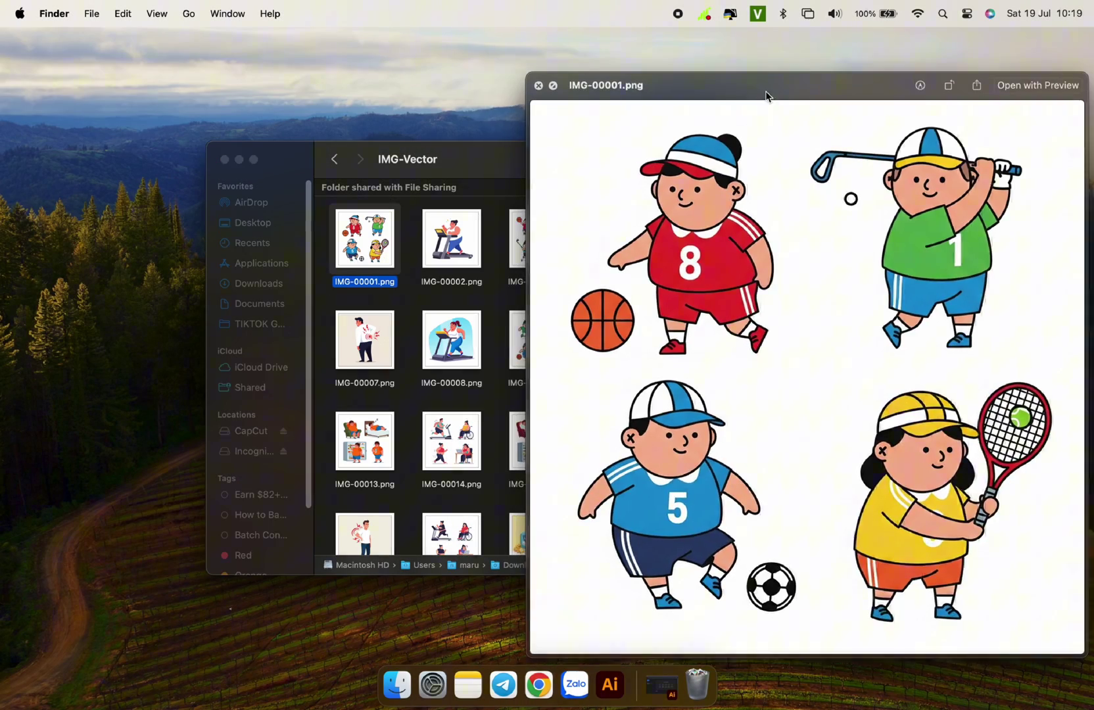
key("Right")
key("Right")
key("Right")
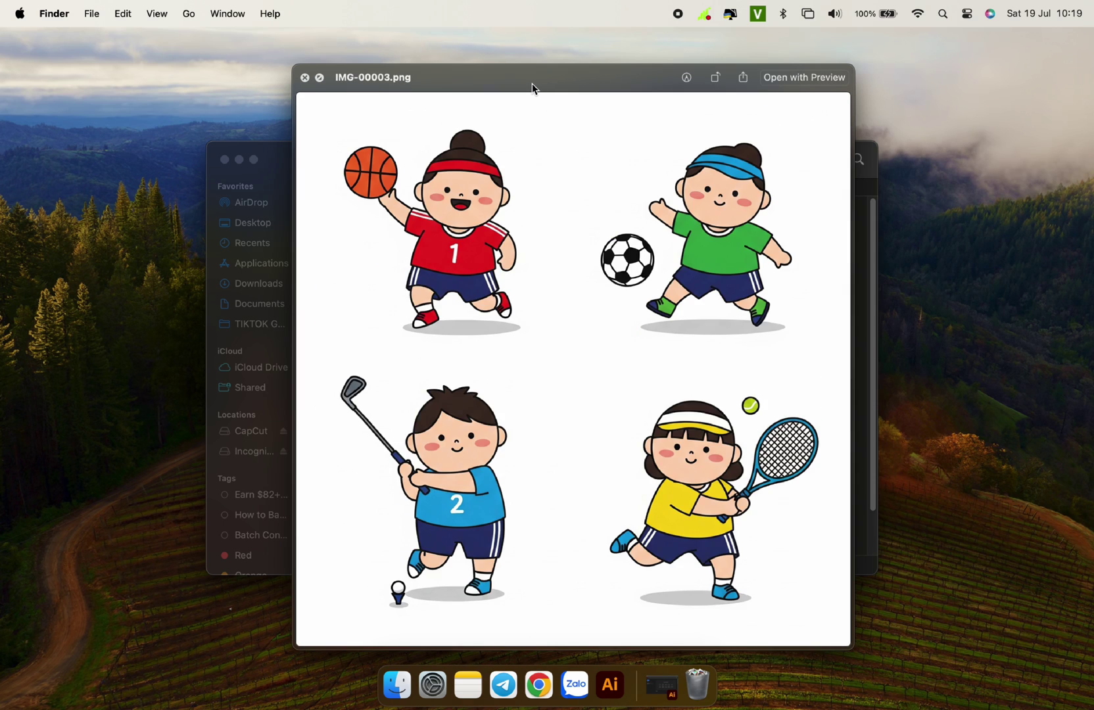
key("Right")
key("Right")
key("Right")
key("Right")
key("Right")
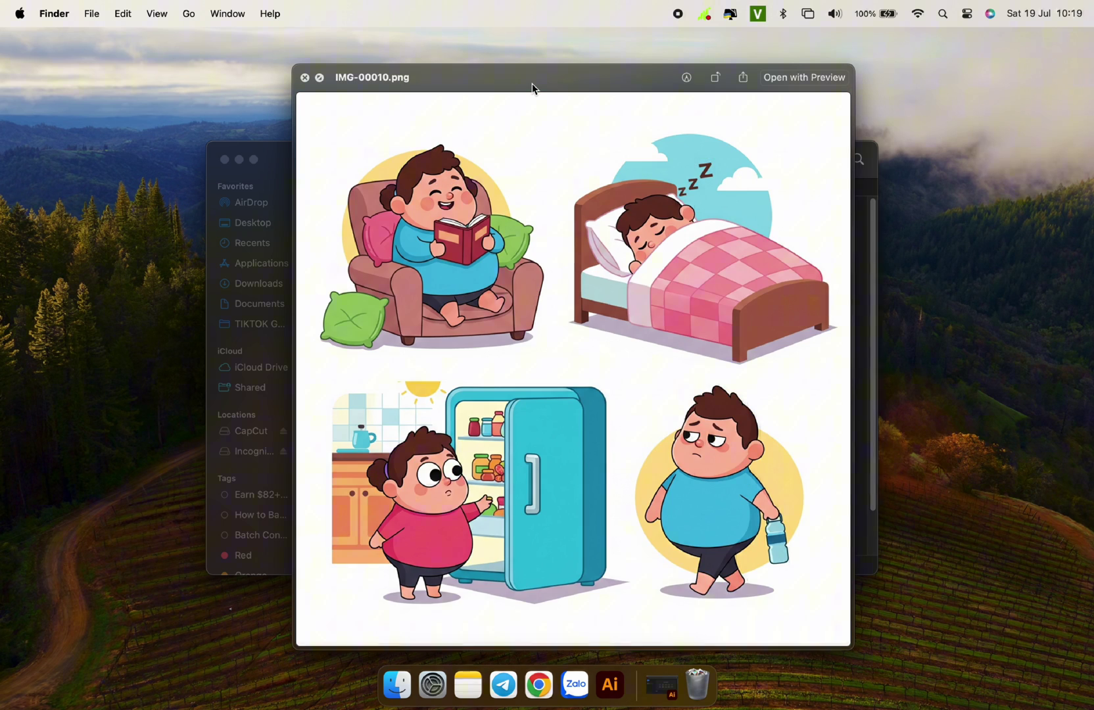
key("Left")
key("space")
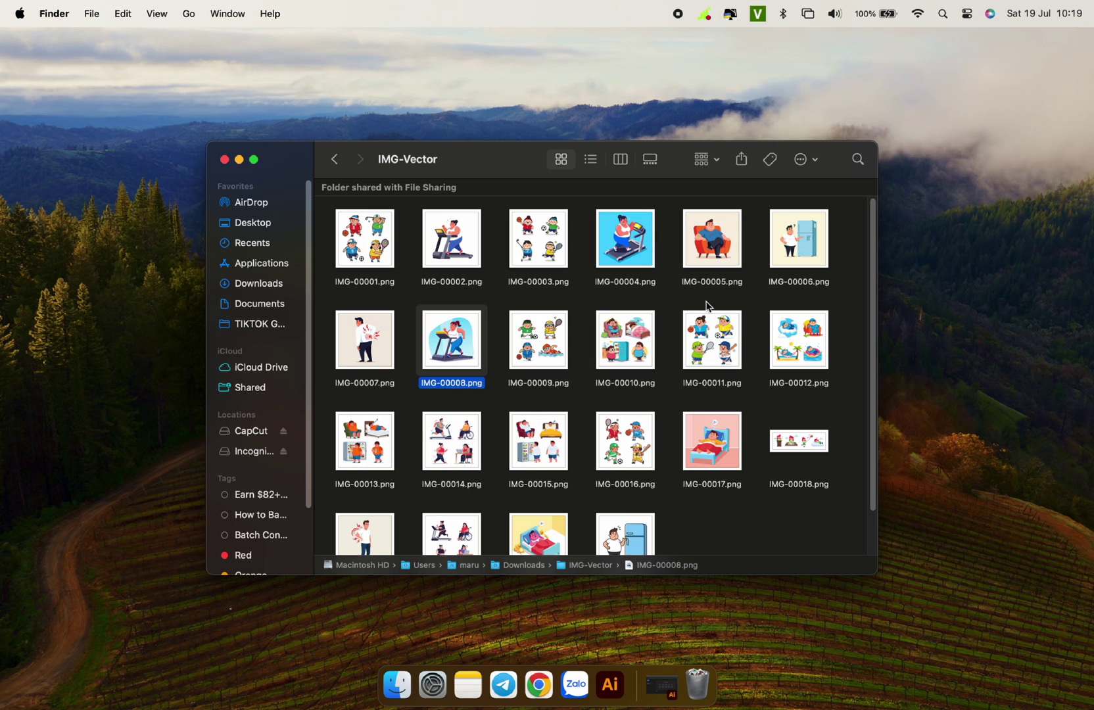
left_click(683, 517)
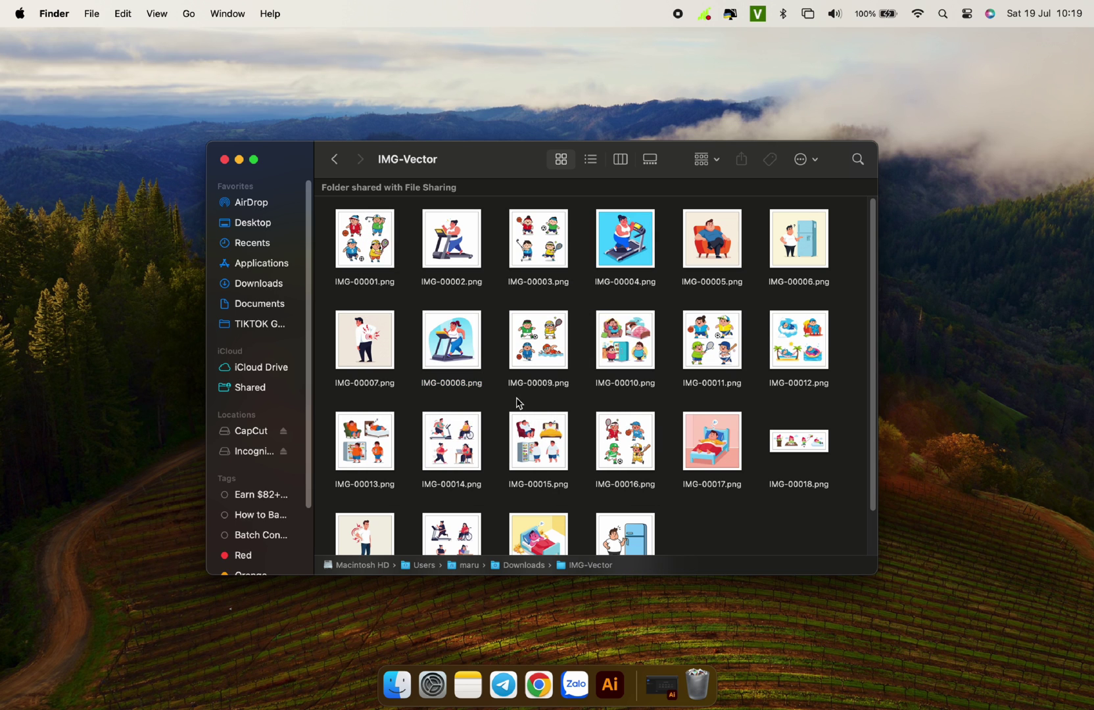
left_click(239, 159)
Step: Switch to Illustrator and run File > Scripts > [marustudio.xyz]Batch-Image2Vector
left_click(611, 685)
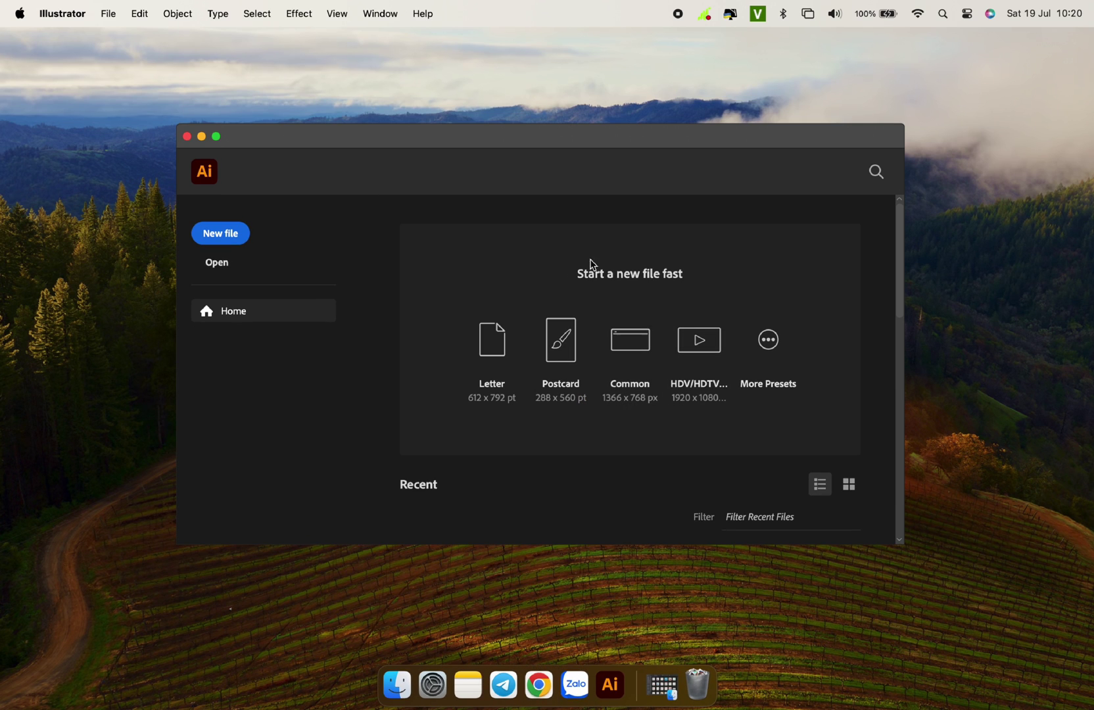
left_click(108, 15)
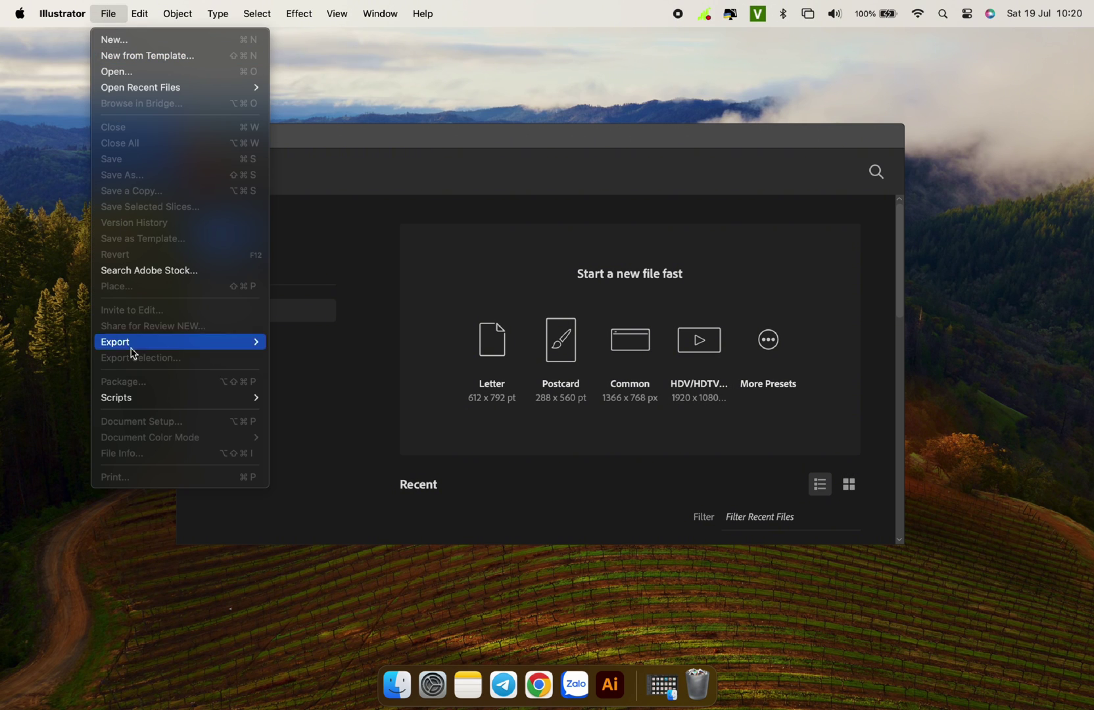
mouse_move(132, 398)
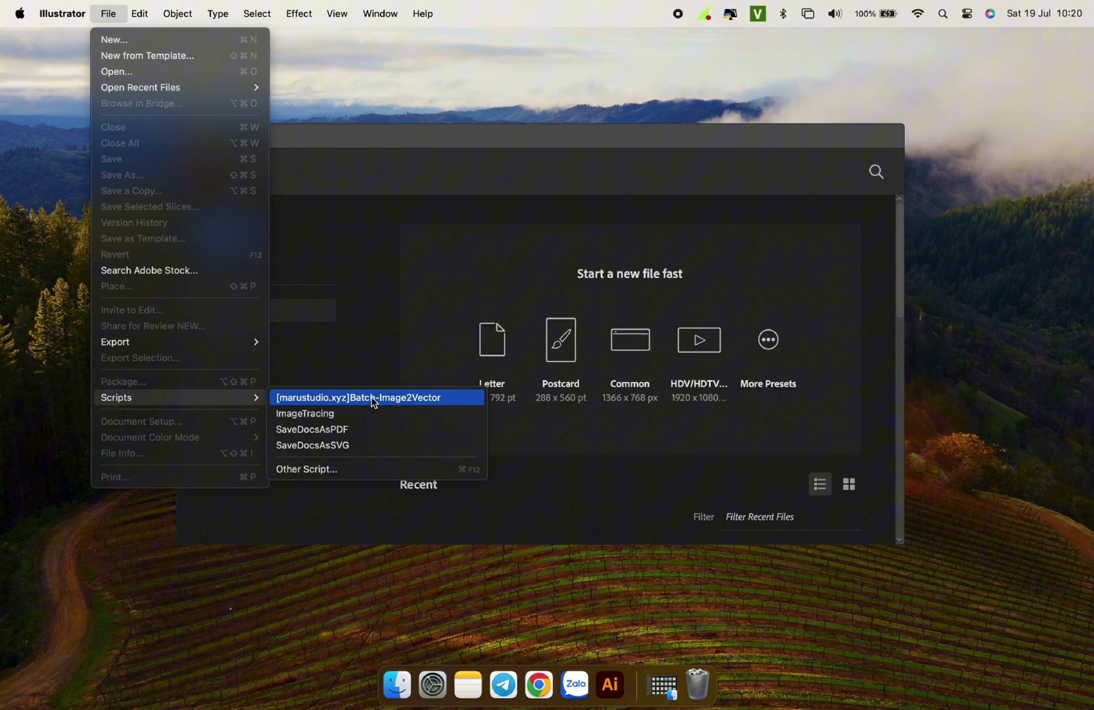
left_click(450, 397)
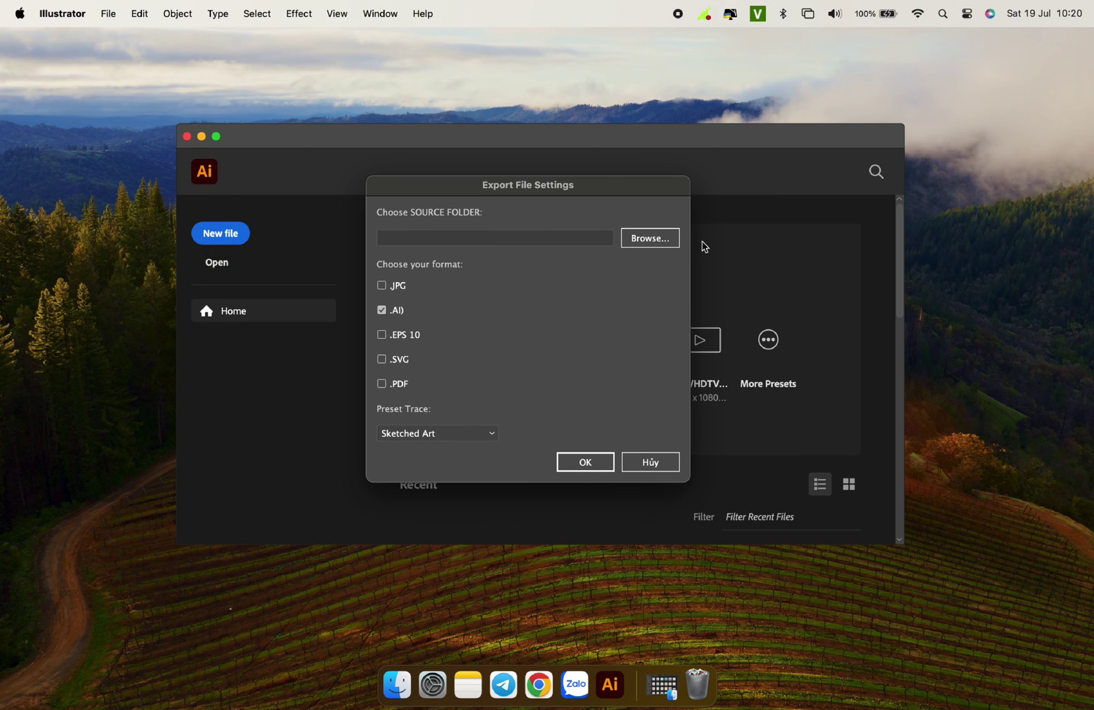
Step: Use IMG-Vector as source folder, export .JPG and .SVG without .AI, with Low Fidelity Photo preset
left_click(662, 242)
left_click(573, 368)
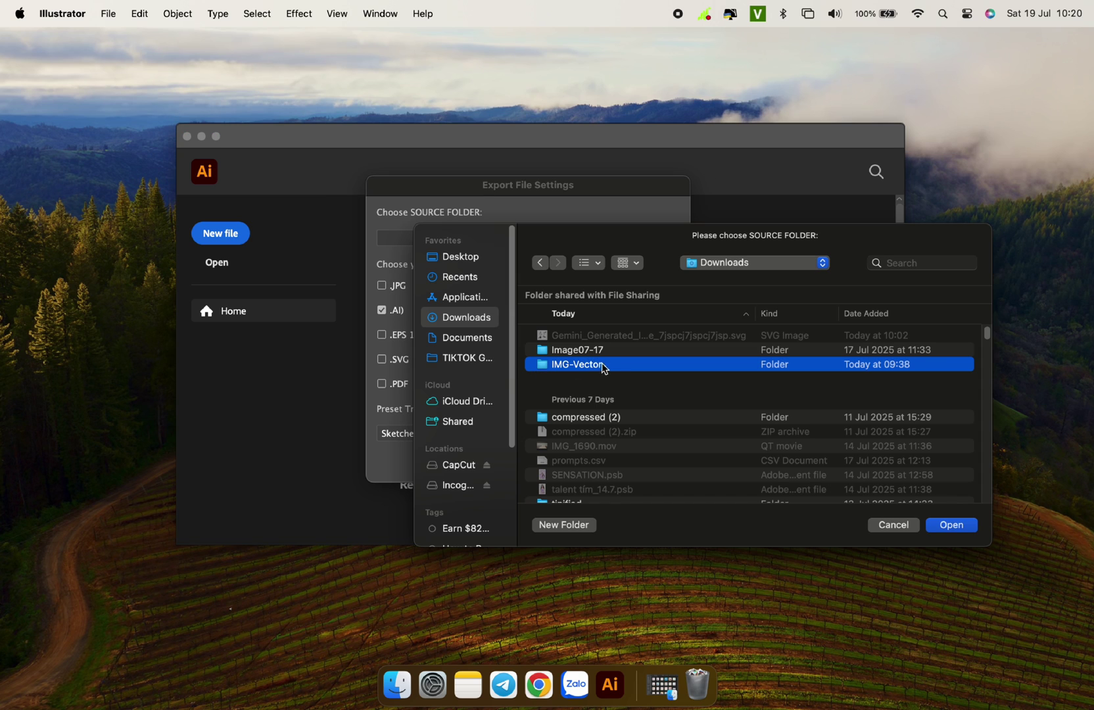
left_click(951, 526)
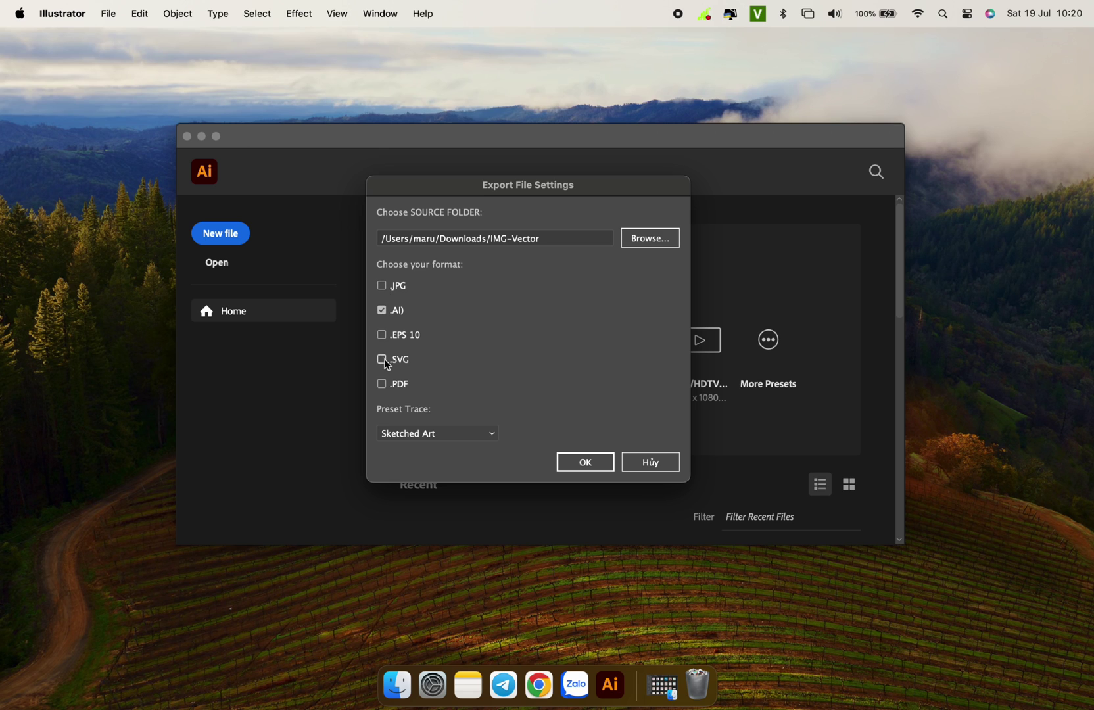
left_click(383, 311)
left_click(383, 286)
left_click(493, 433)
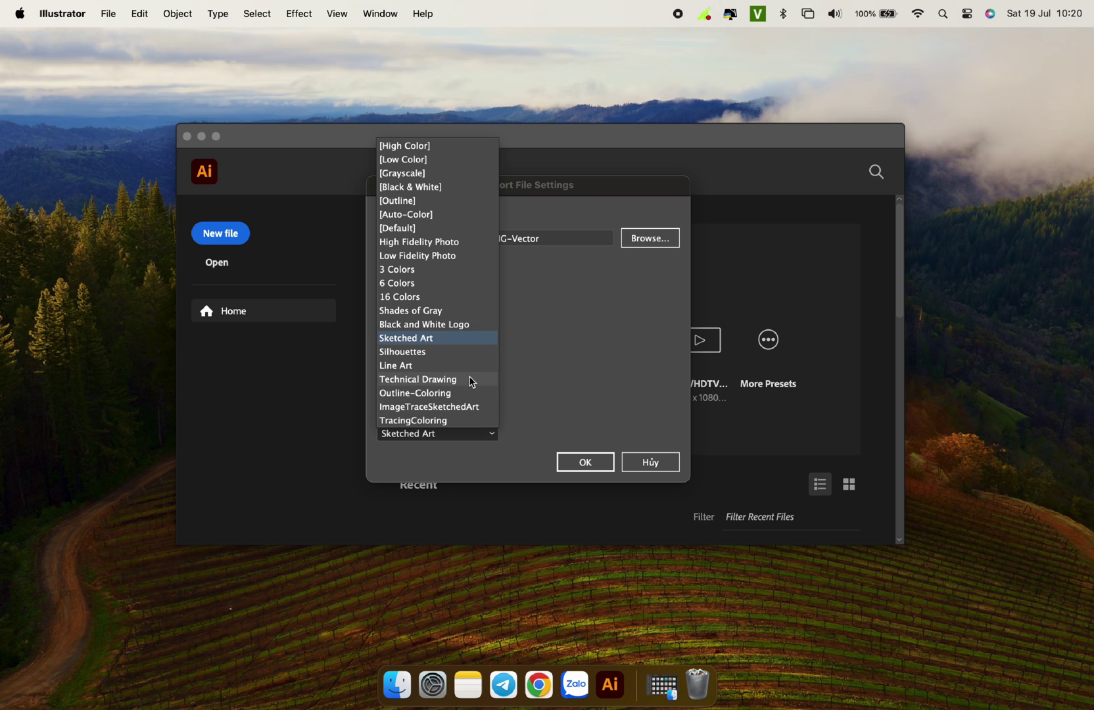
left_click(446, 255)
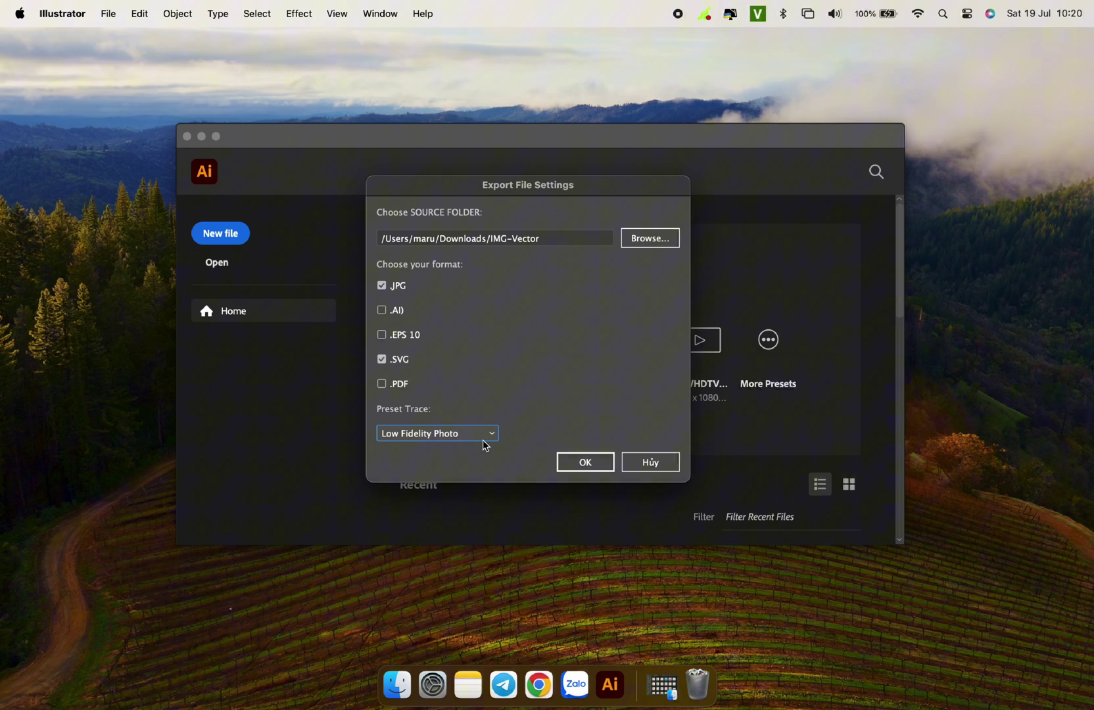
Step: Confirm Export File Settings and let the batch trace run until Processing Complete appears
left_click(583, 463)
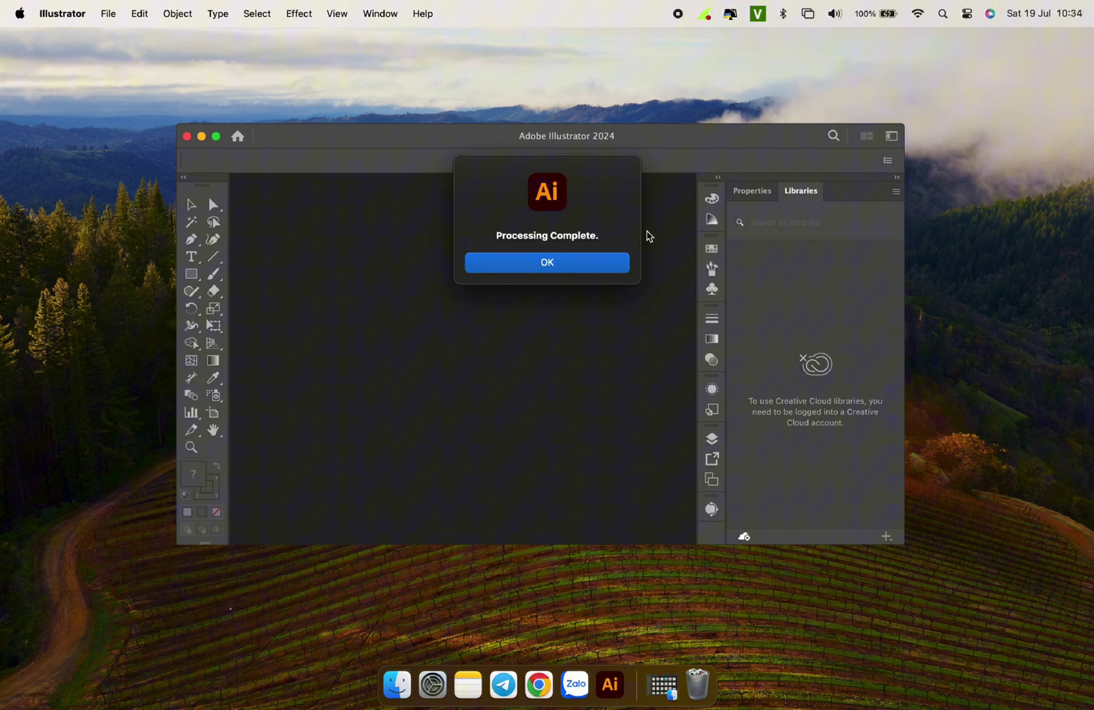
Step: Dismiss the completion message, minimize Illustrator, and open the _OUTPUT folder in Finder
left_click(599, 257)
left_click(201, 137)
left_click(643, 685)
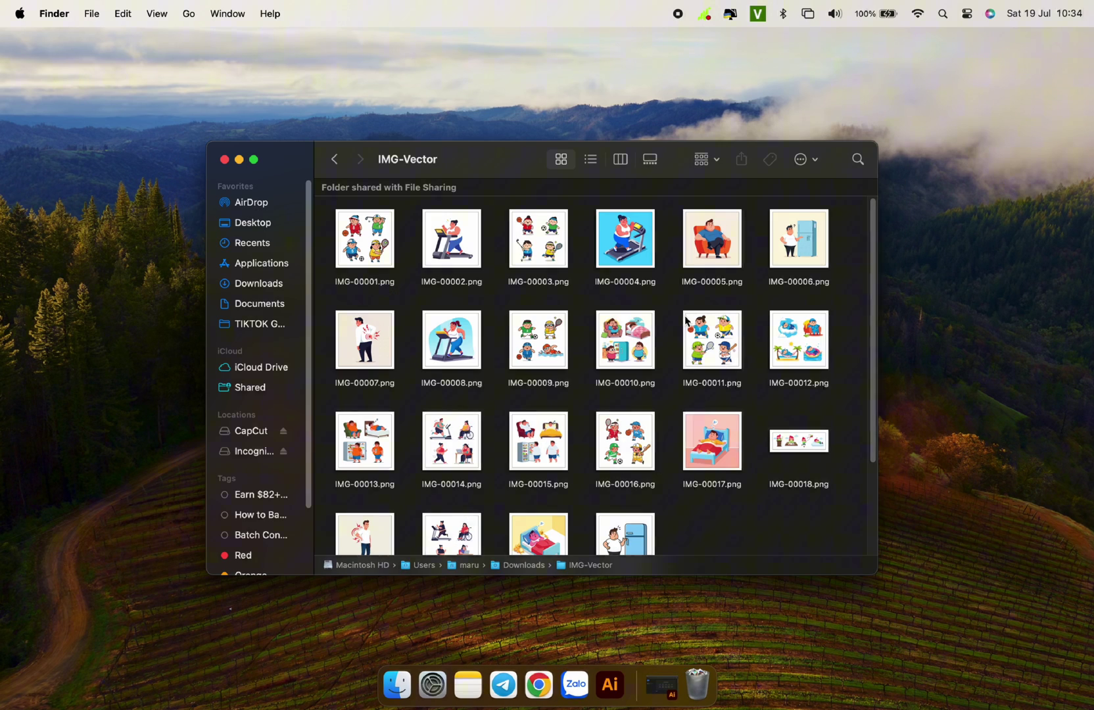
scroll(743, 428, "down", 3)
left_click_drag(745, 496, 724, 415)
left_click_drag(724, 498, 724, 489)
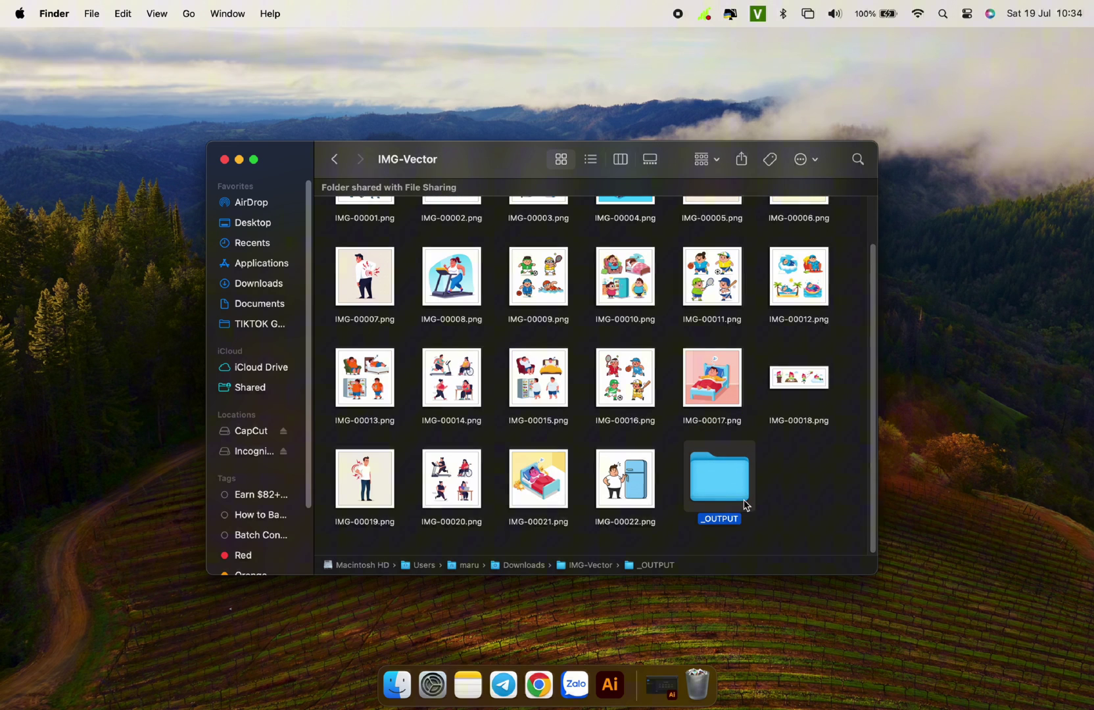
double_click(735, 493)
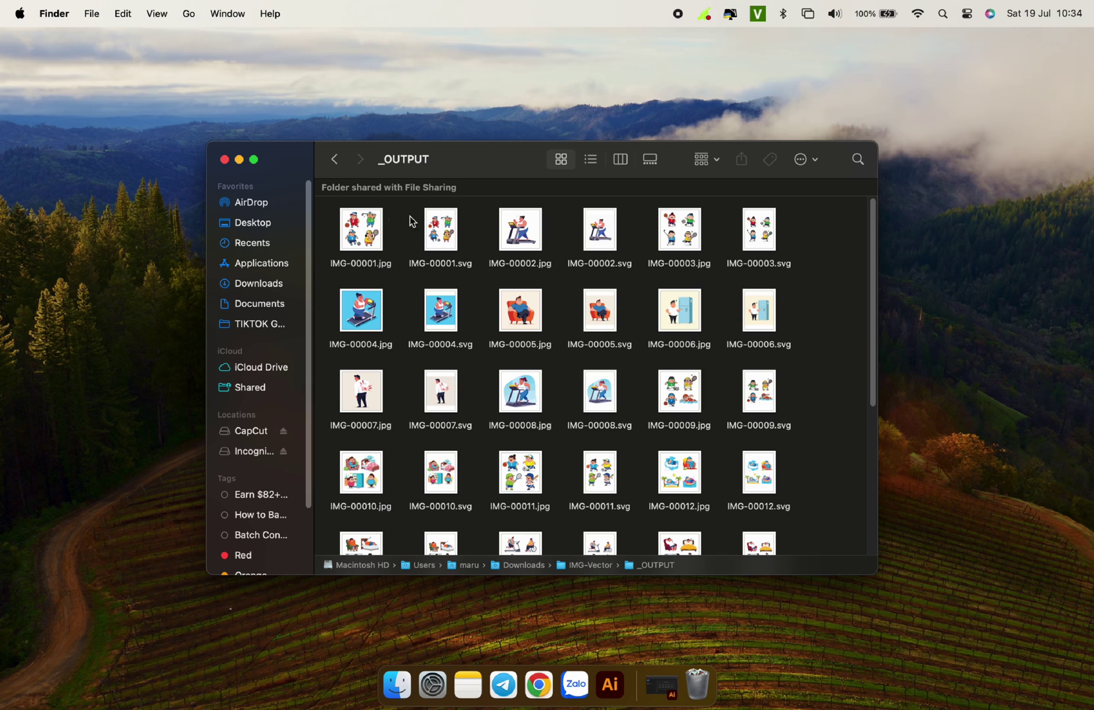
Step: Quick Look IMG-00001.jpg and then IMG-00001.svg
left_click(379, 269)
left_click(459, 271)
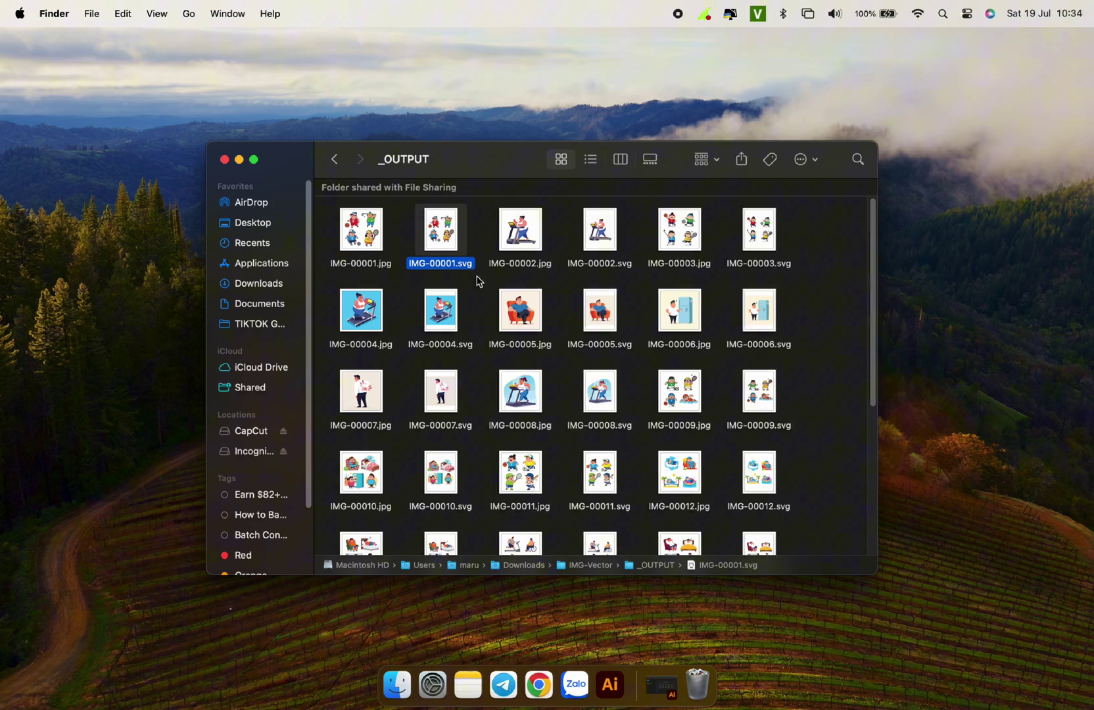
left_click(347, 216, "super")
left_click(485, 232)
left_click(372, 238)
key("space")
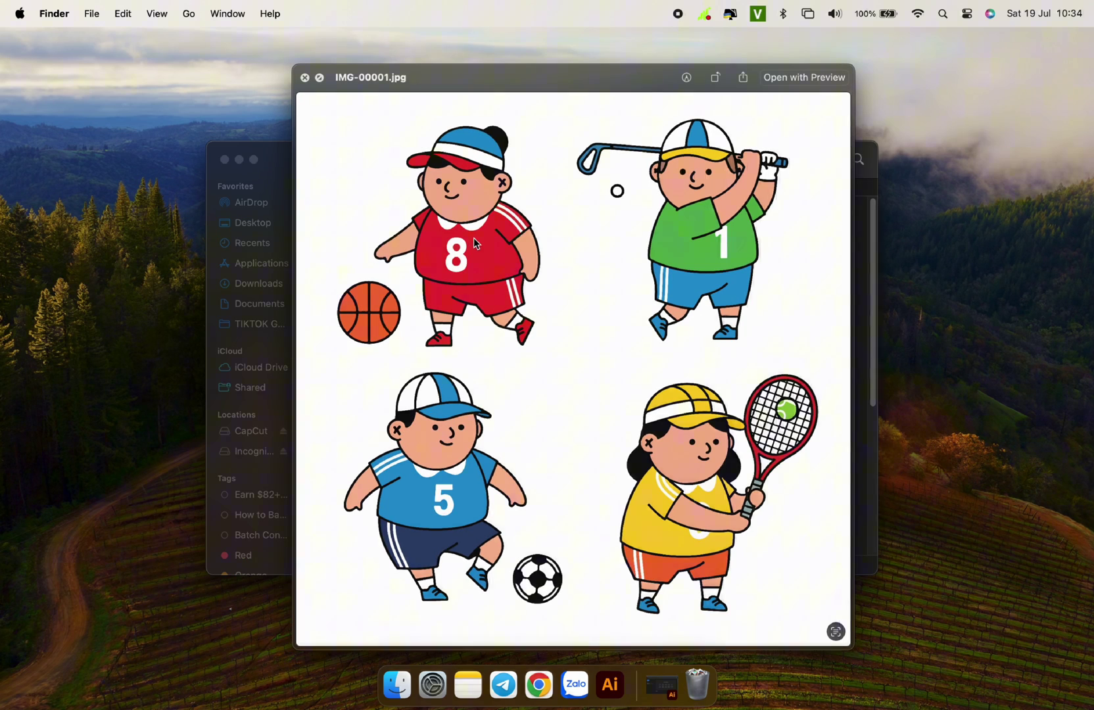
key("space")
left_click(447, 236)
key("space")
key("space")
Step: Get Info on IMG-00001.jpg and highlight its 5120×5120 dimensions
right_click(372, 237)
left_click(425, 317)
left_click_drag(122, 261, 45, 270)
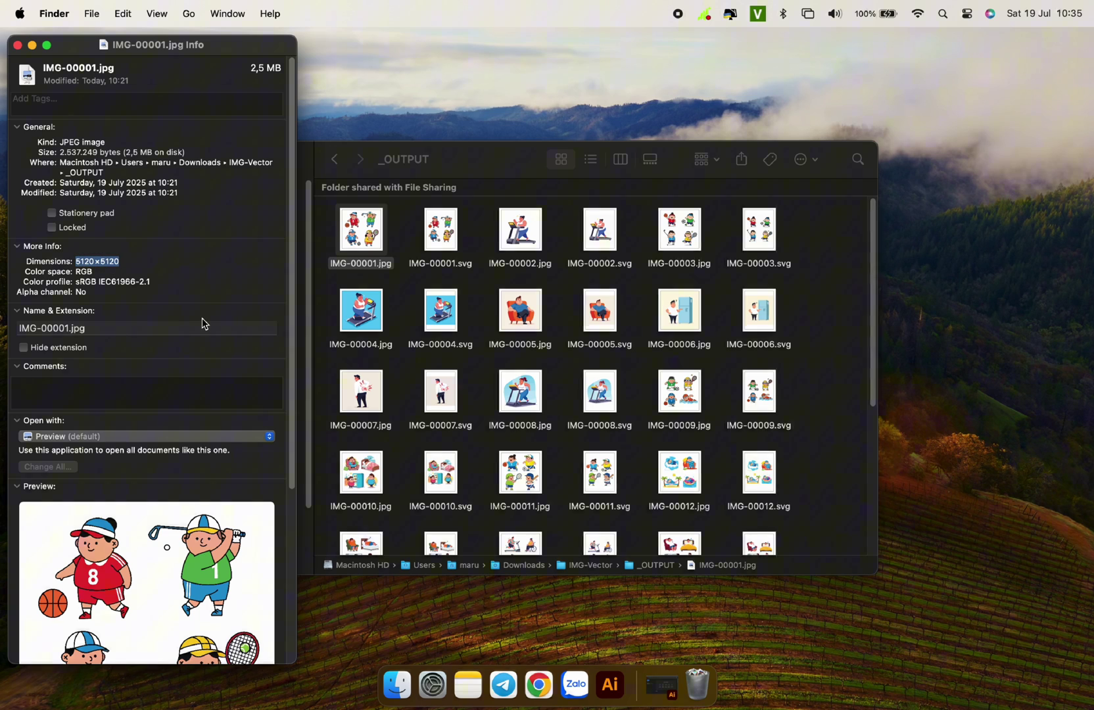
Step: Close the info window and open IMG-00001.svg in Illustrator via Open With
left_click(17, 45)
left_click(396, 232)
left_click(439, 236)
right_click(440, 232)
mouse_move(526, 255)
left_click(689, 260)
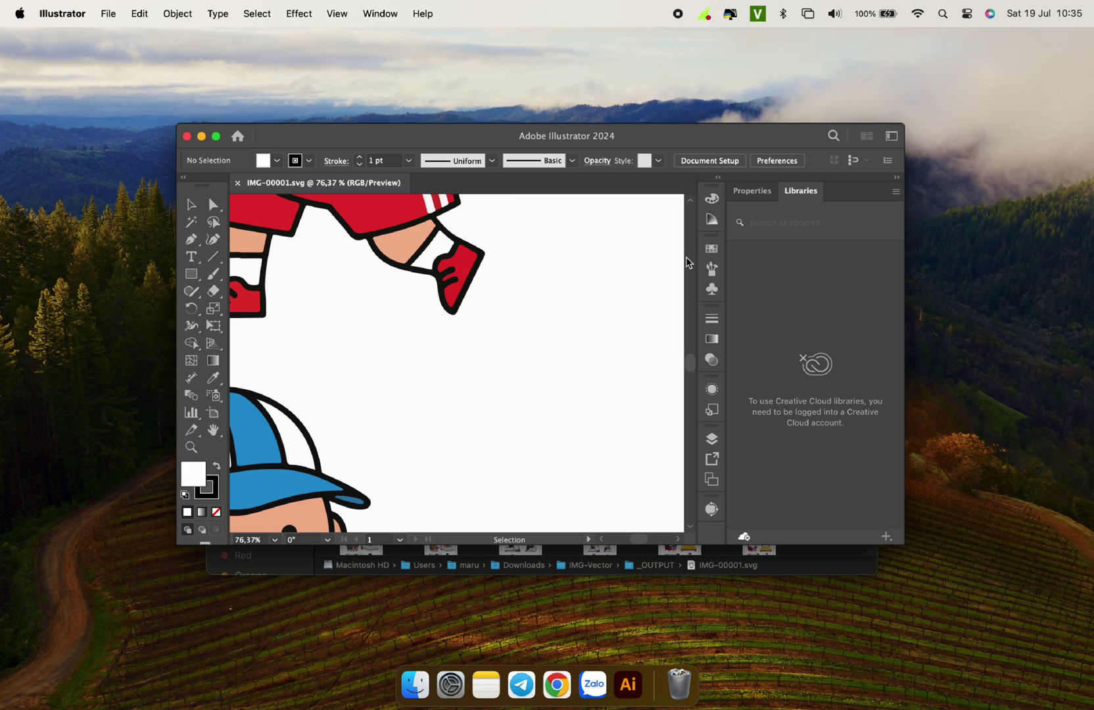
Step: Inspect the traced tennis player and golfer paths, viewing anchor points and zooming around the artboard
double_click(631, 136)
key("super+0")
left_click(379, 330)
key("a")
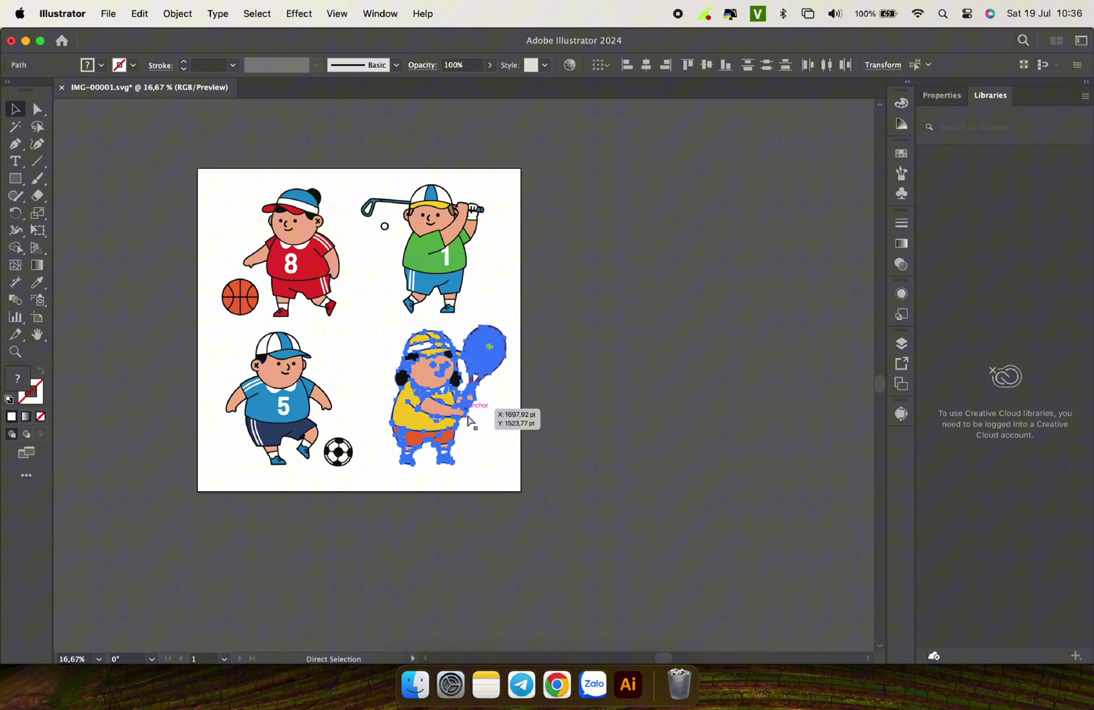
key("v")
scroll(469, 421, "up", 5)
scroll(427, 425, "up", 3)
scroll(423, 413, "down", 5)
mouse_move(521, 276)
left_mouse_down()
mouse_move(449, 348)
mouse_move(499, 320)
mouse_move(591, 217)
mouse_move(513, 259)
mouse_move(515, 284)
left_mouse_up()
scroll(486, 342, "up", 3)
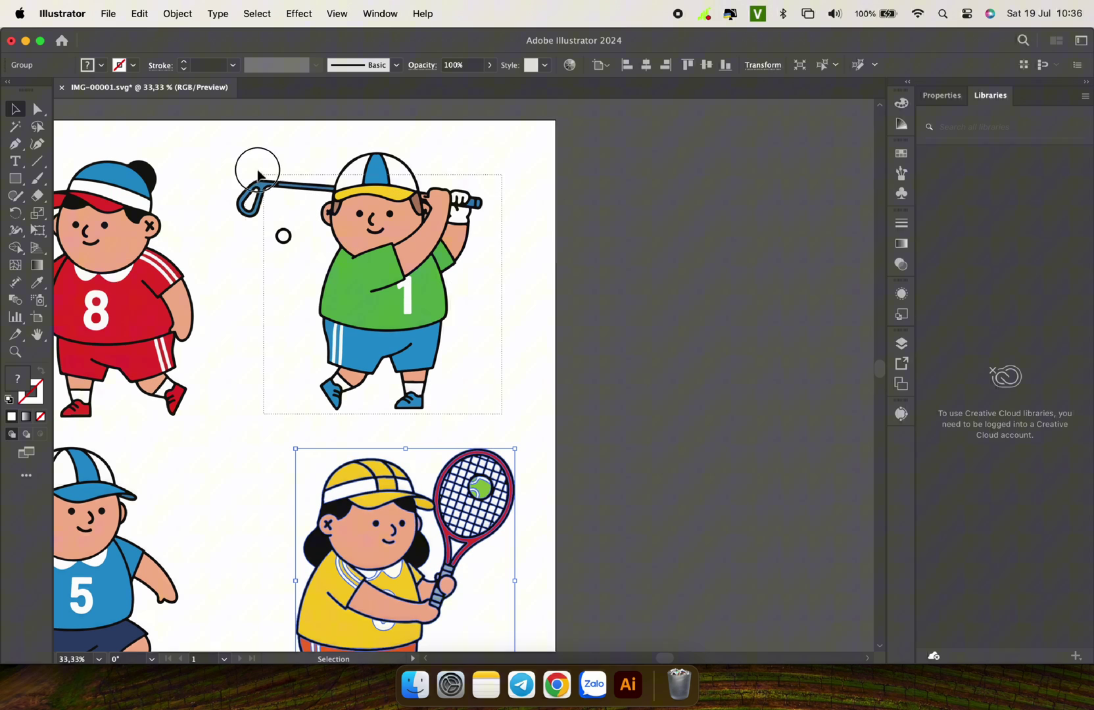
mouse_move(403, 268)
left_mouse_down()
mouse_move(350, 243)
mouse_move(461, 269)
mouse_move(402, 270)
left_mouse_up()
key("ctrl+minus")
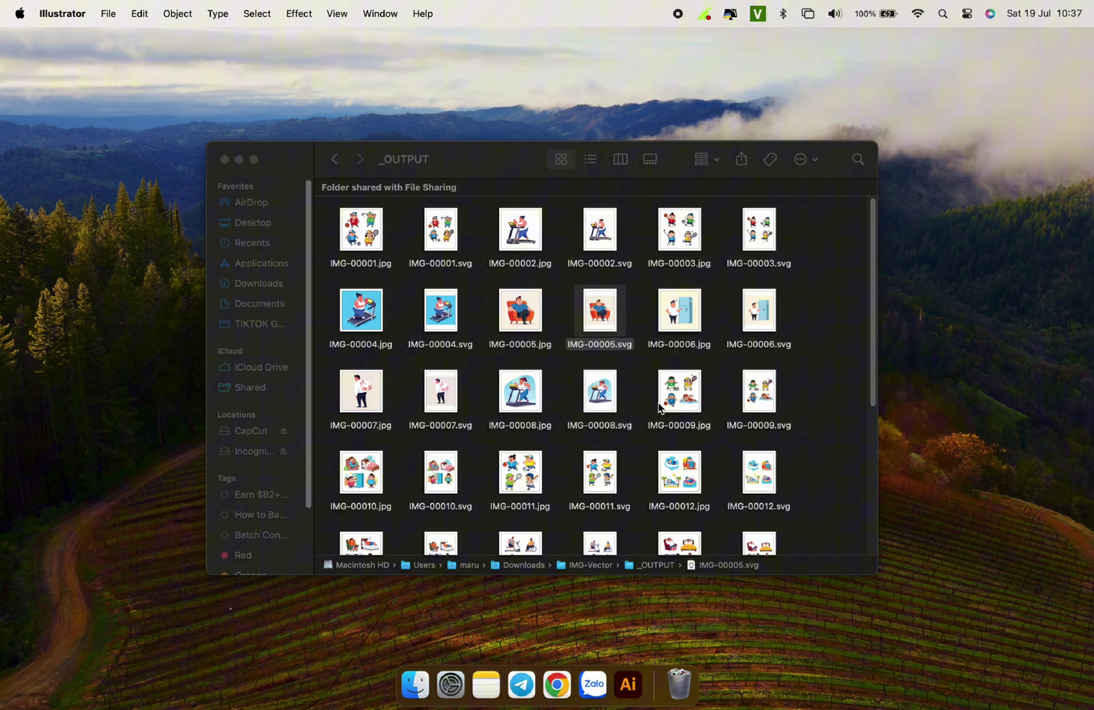
Step: Switch _OUTPUT to list view and check the IMG-00001 and IMG-00002 JPG/SVG sizes
left_click(590, 160)
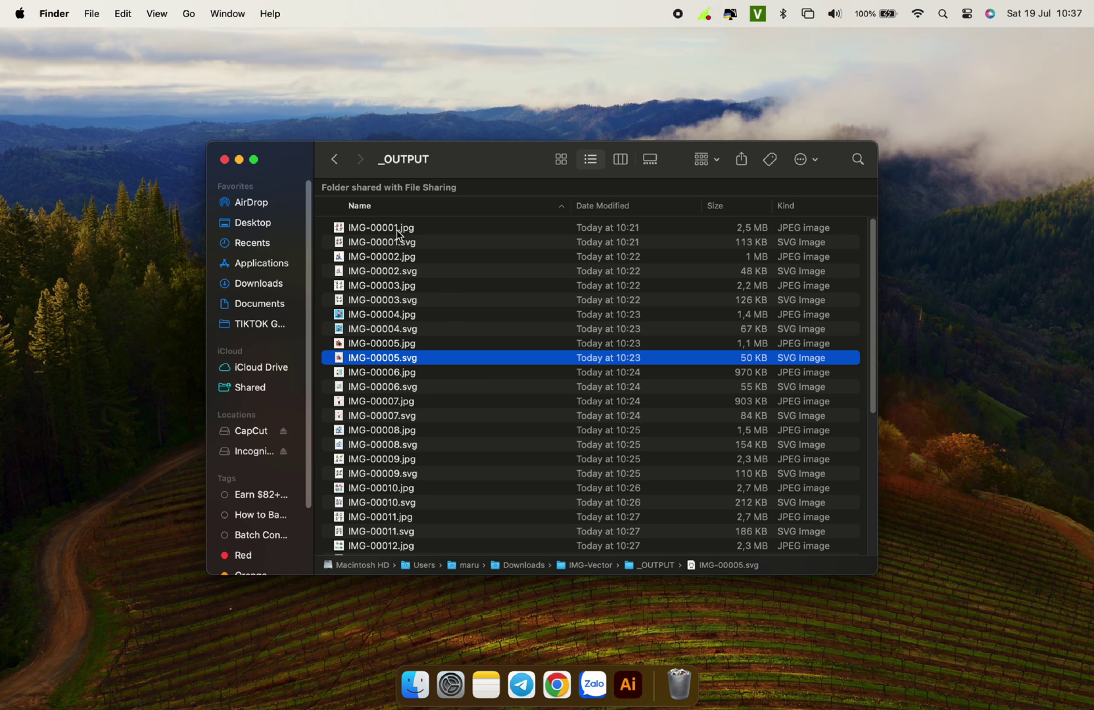
left_click(417, 229)
left_click(424, 242)
left_click(425, 256)
left_click(429, 272)
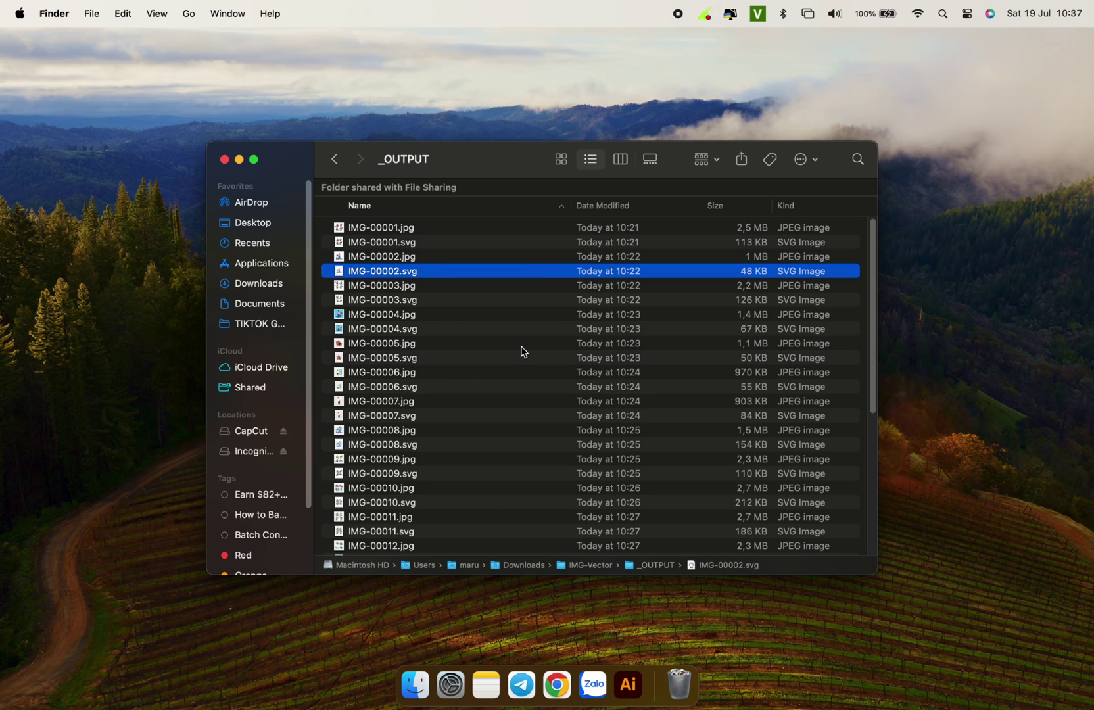
Step: Load marustudio.xyz in Chrome's incognito window and scroll down to the tool cards
left_click(557, 684)
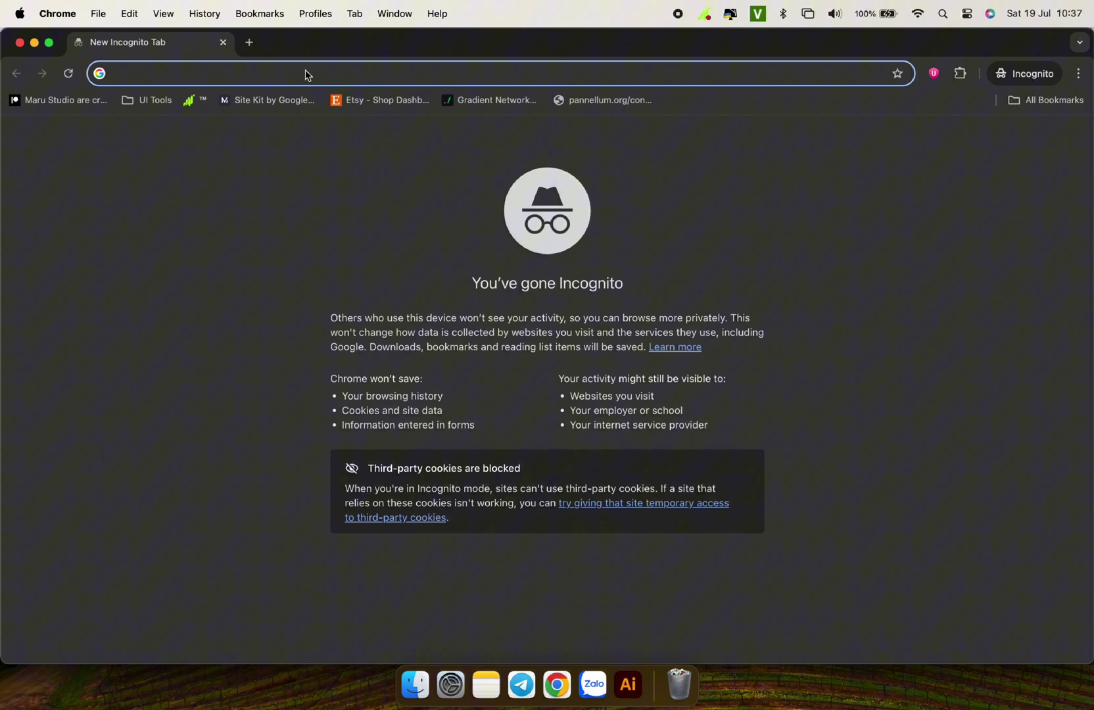
type("maà")
key("BackSpace")
type("rustudio.xyz")
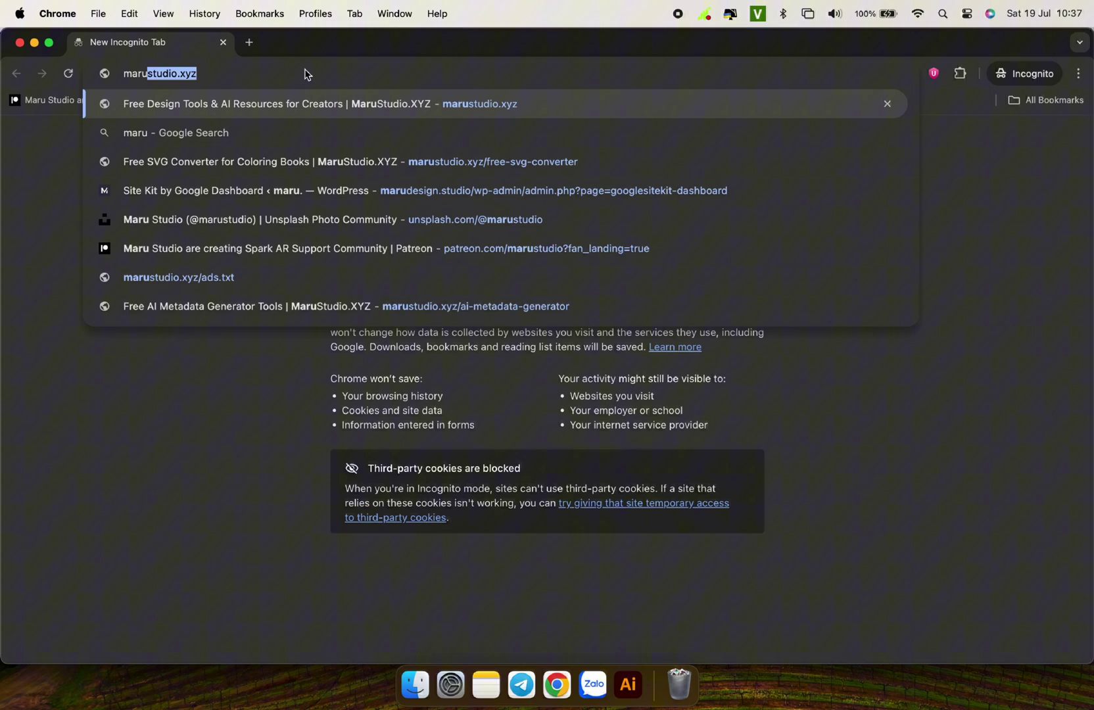
key("Right")
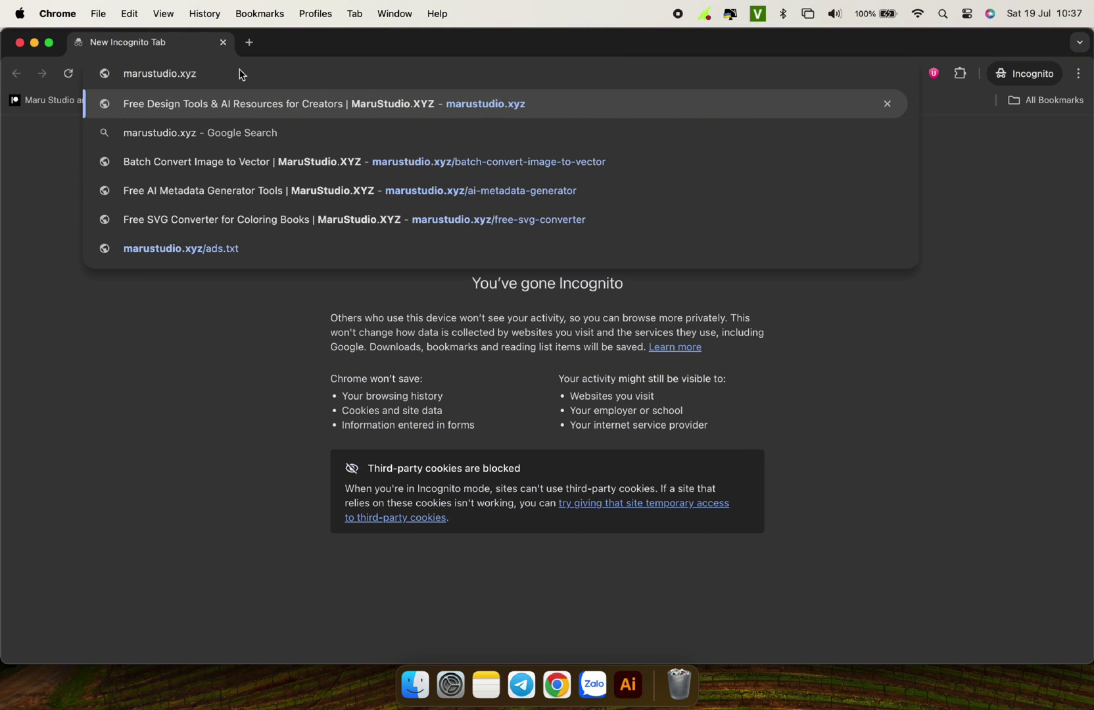
key("Return")
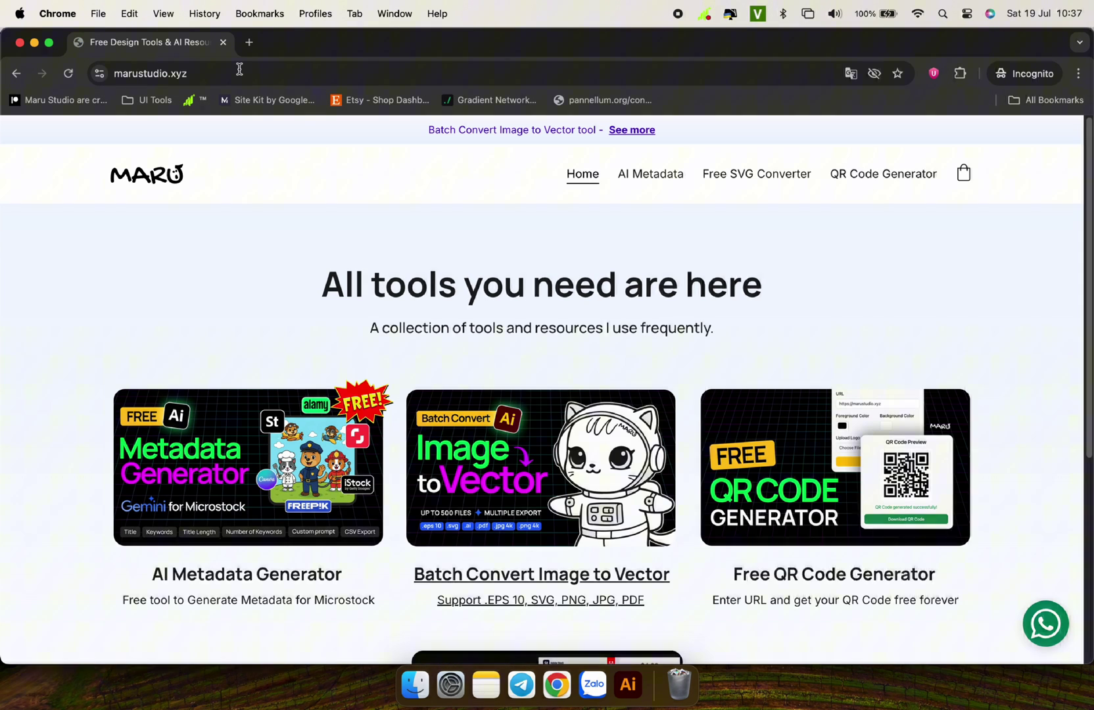
scroll(313, 217, "down", 3)
scroll(313, 217, "down", 1)
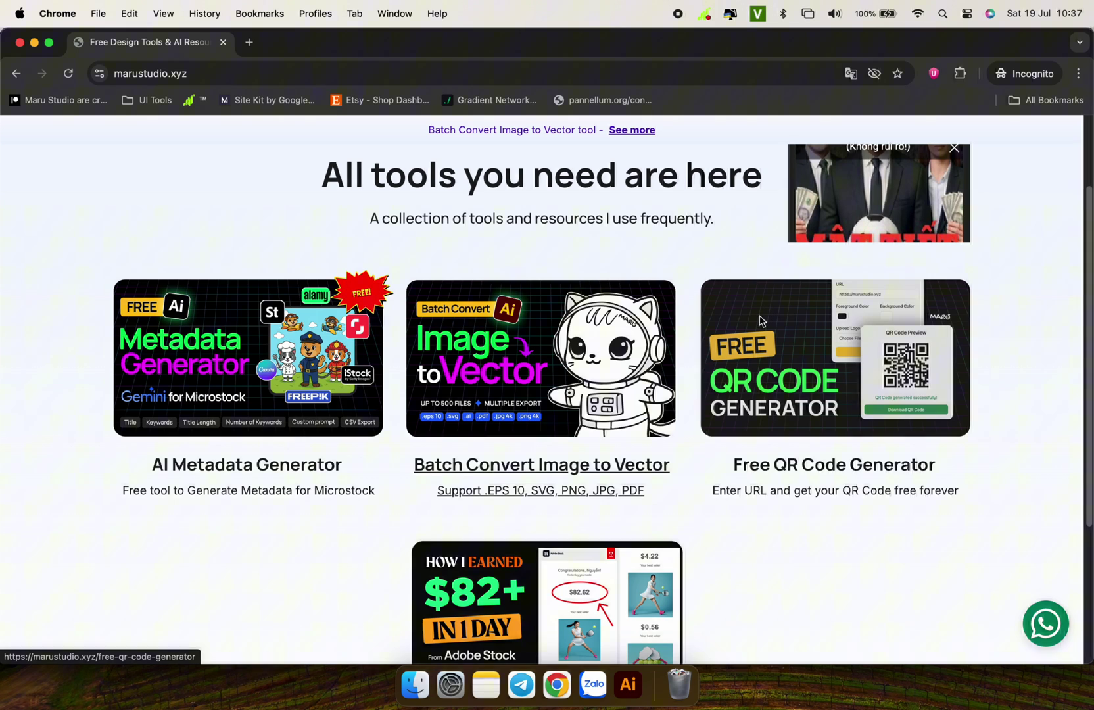
scroll(570, 312, "down", 5)
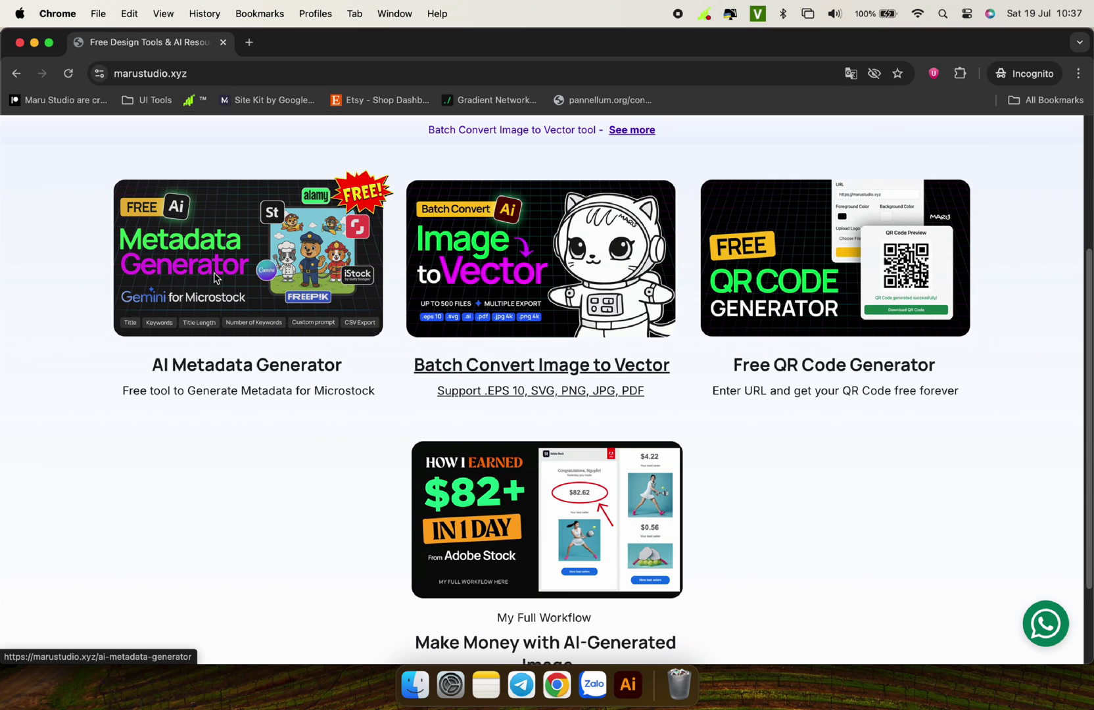
Step: Open the AI Metadata Generator card, check the prefilled API key, and open 'How to get API Key'
left_click(255, 365)
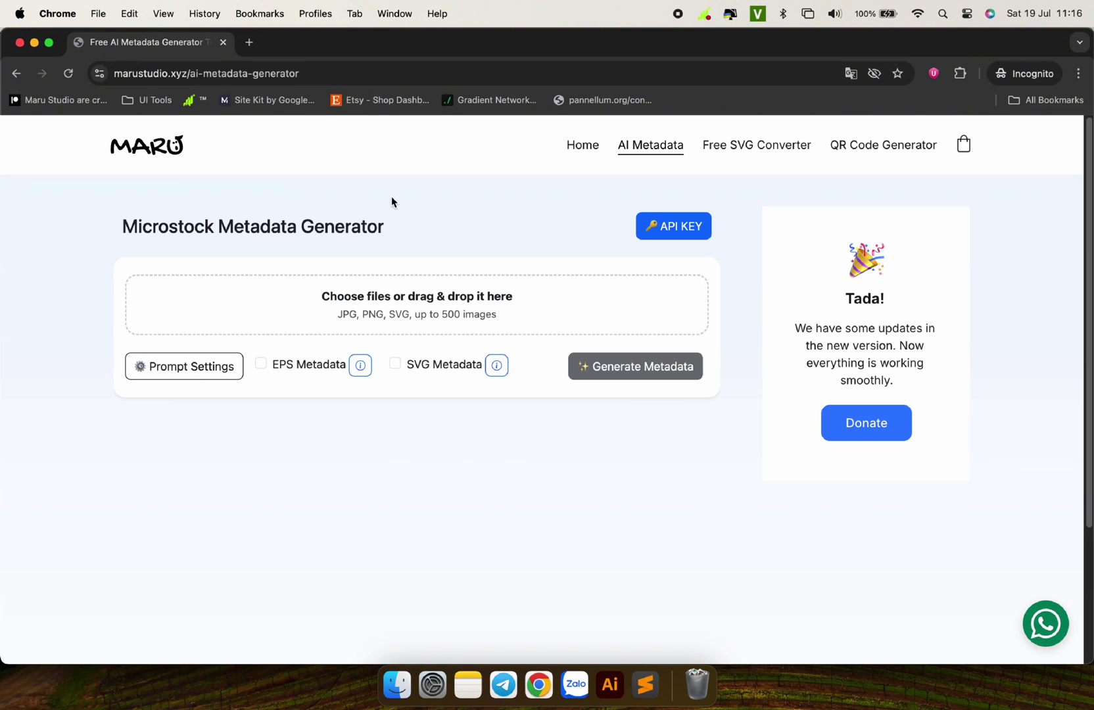
left_click(671, 227)
left_click(567, 291)
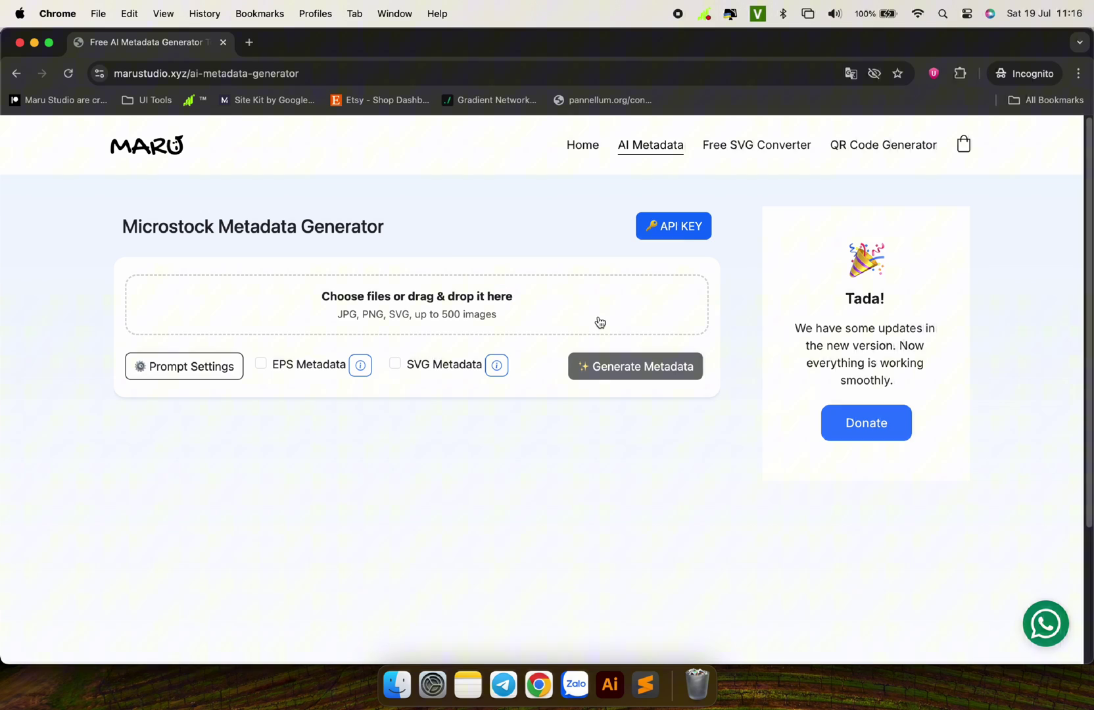
left_click(682, 237)
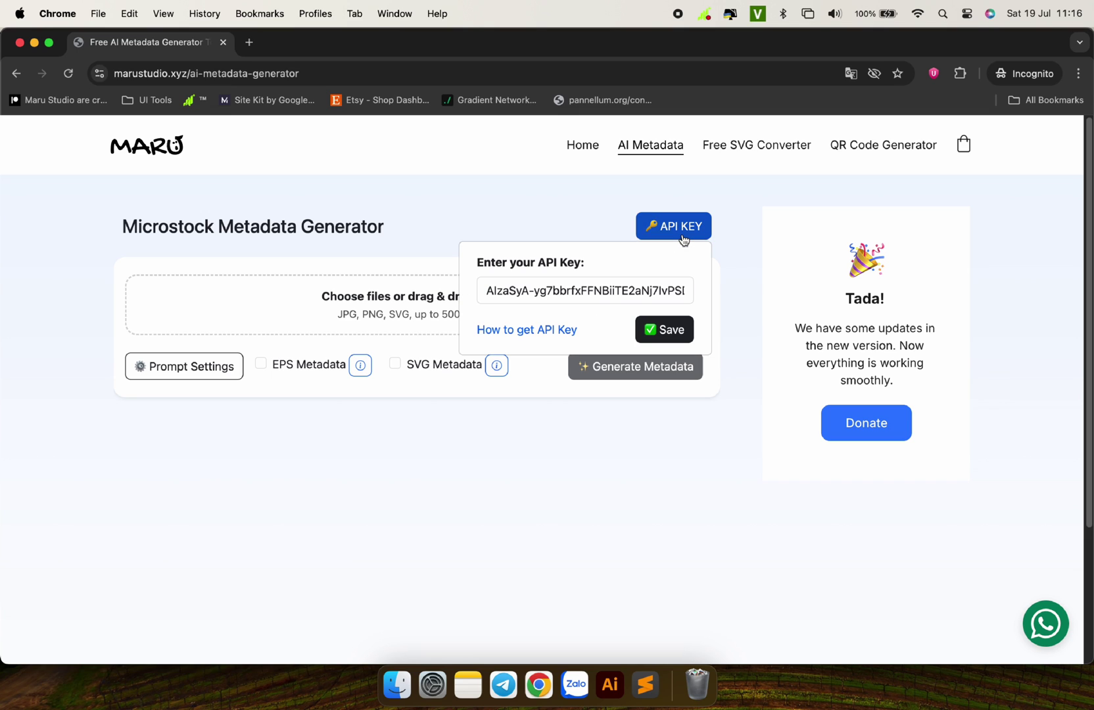
left_click(543, 330)
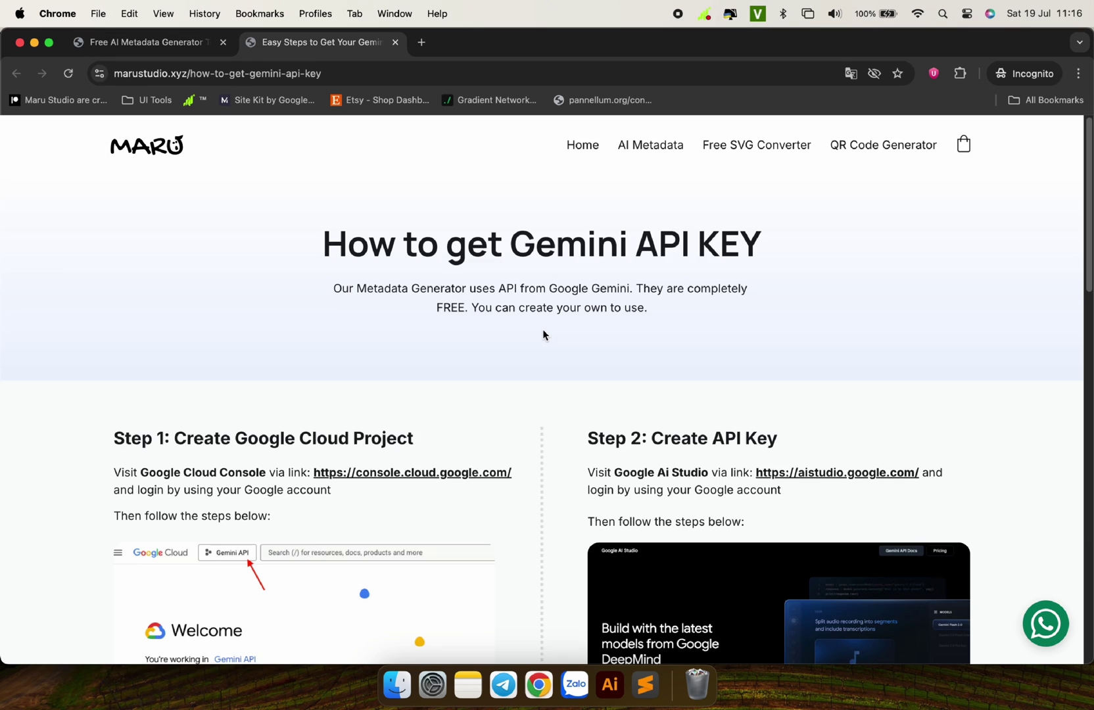
Step: Scroll through the 'How to get Gemini API KEY' page and close its tab
scroll(544, 335, "down", 3)
scroll(522, 235, "up", 2)
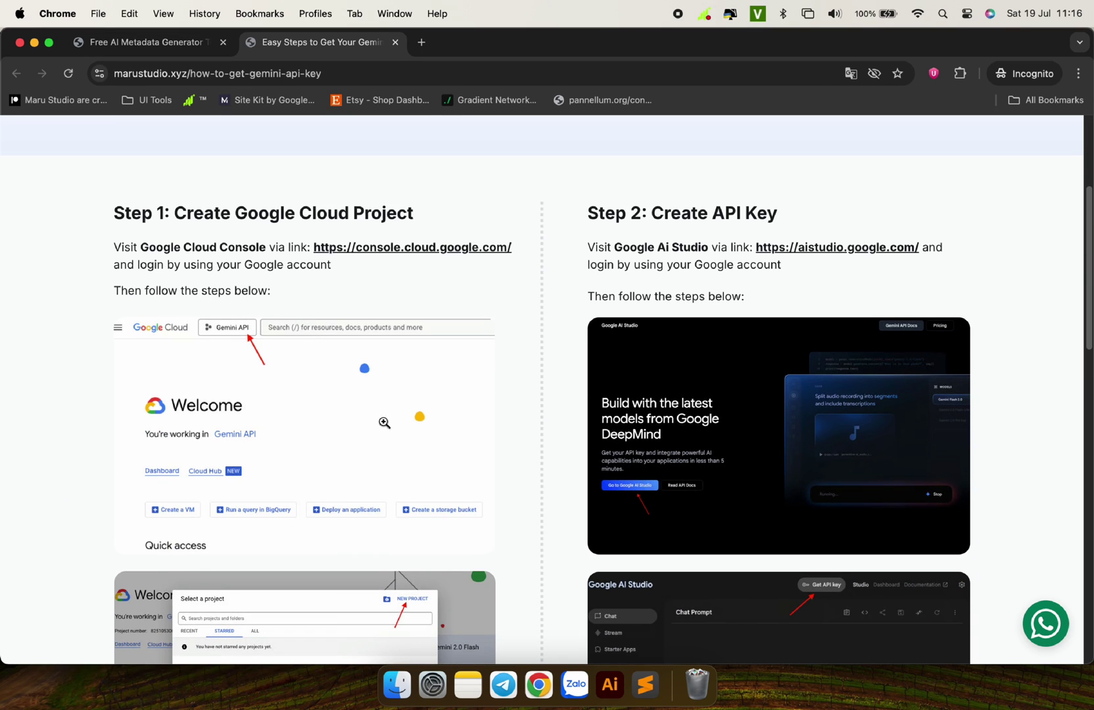
scroll(269, 377, "down", 10)
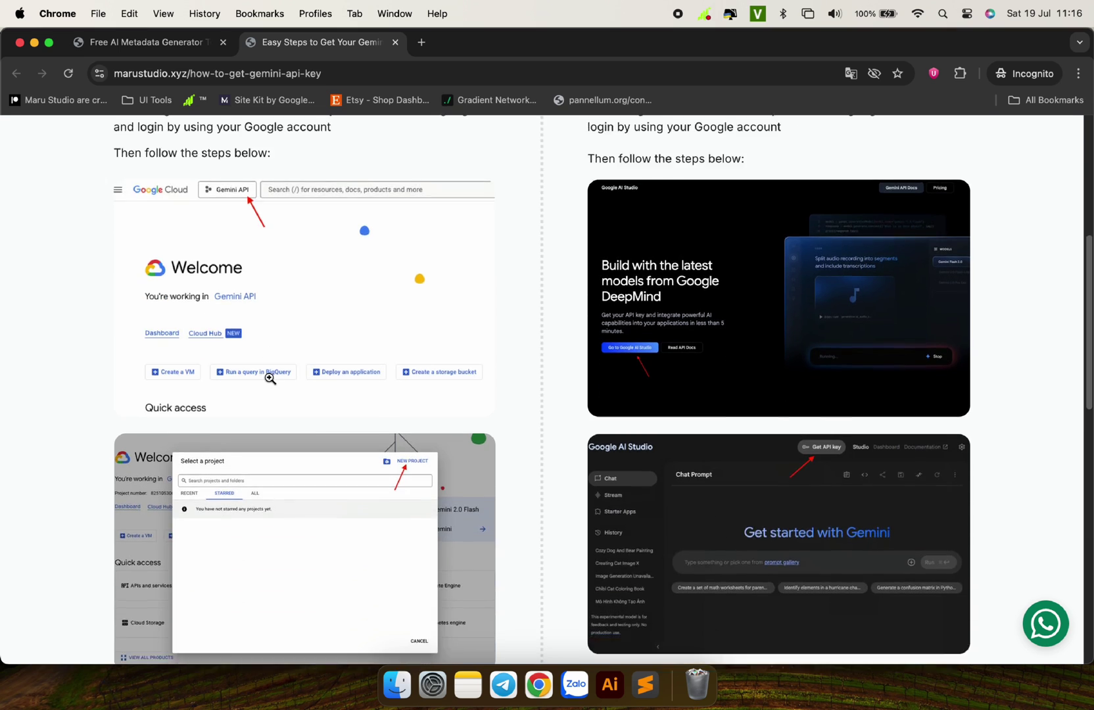
scroll(270, 379, "down", 3)
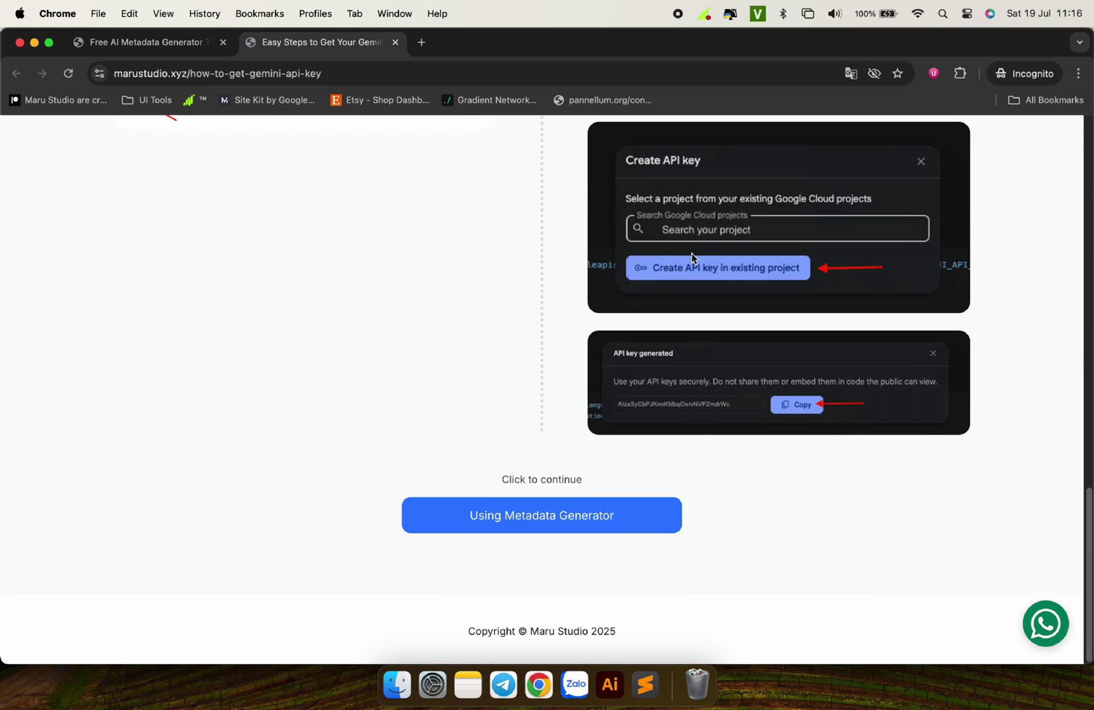
scroll(691, 260, "up", 15)
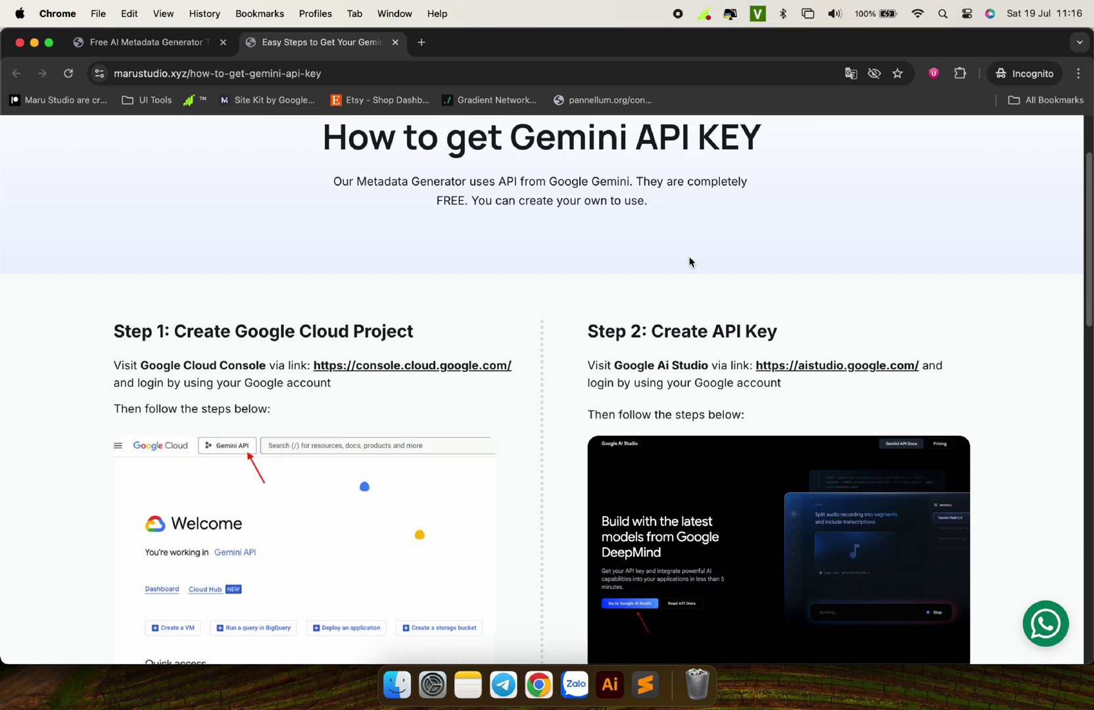
scroll(690, 261, "up", 2)
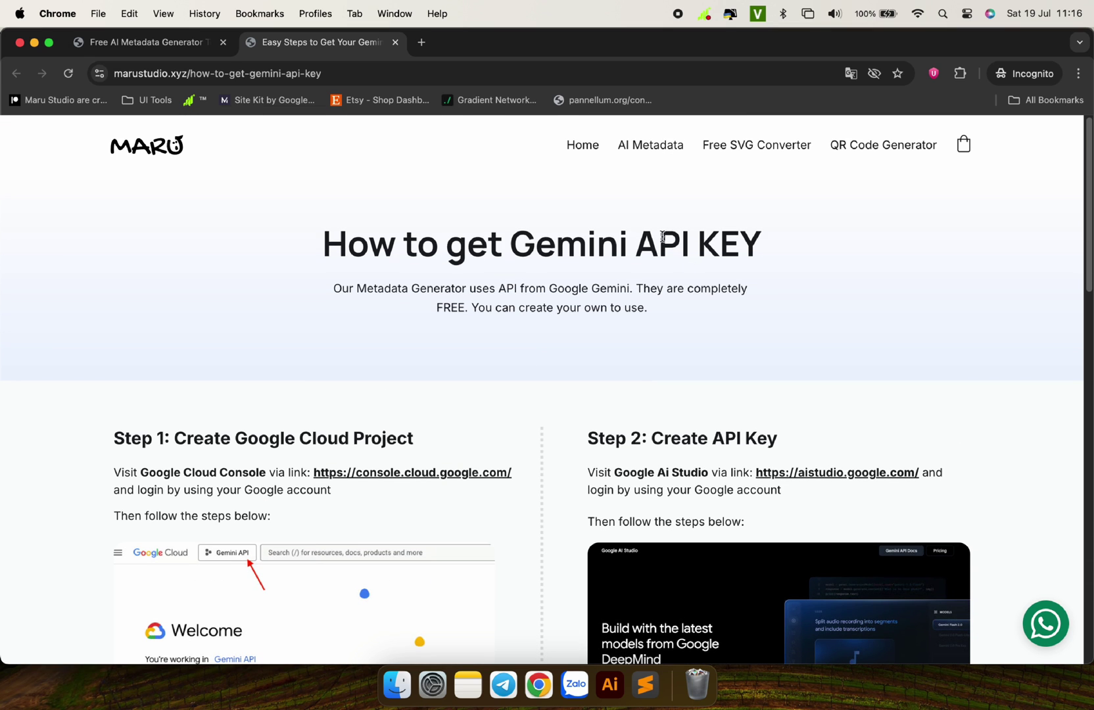
left_click(395, 43)
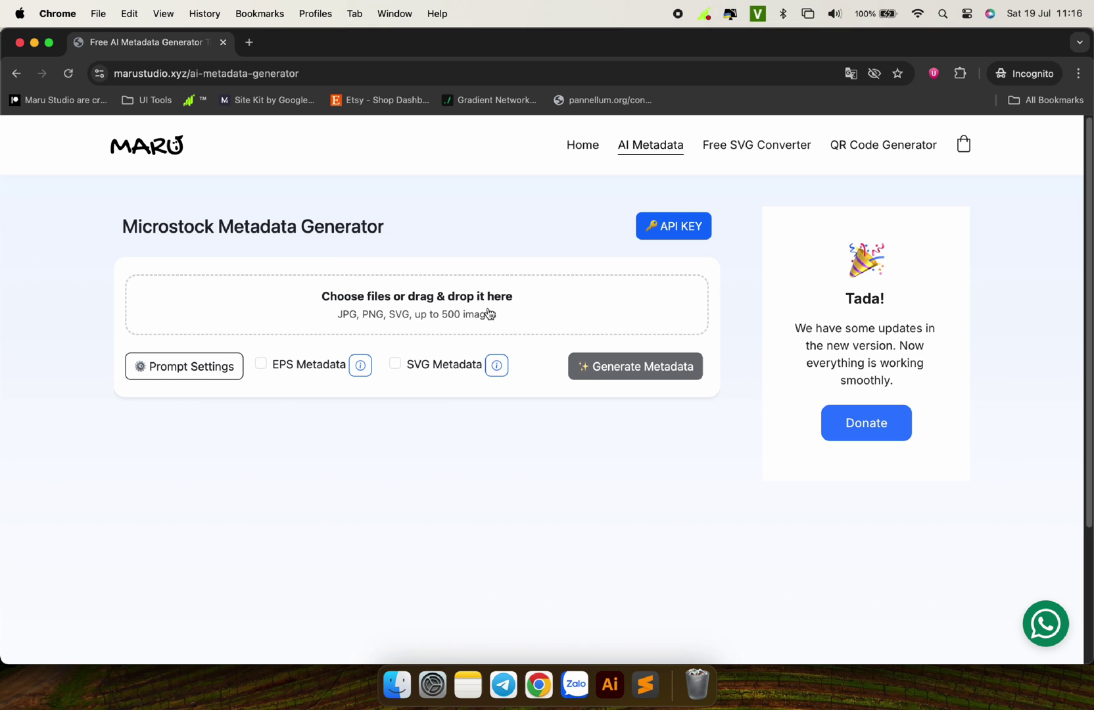
Step: Upload IMG-00001.jpg through IMG-00022.jpg from _OUTPUT, with the file list sorted by kind
left_click(439, 309)
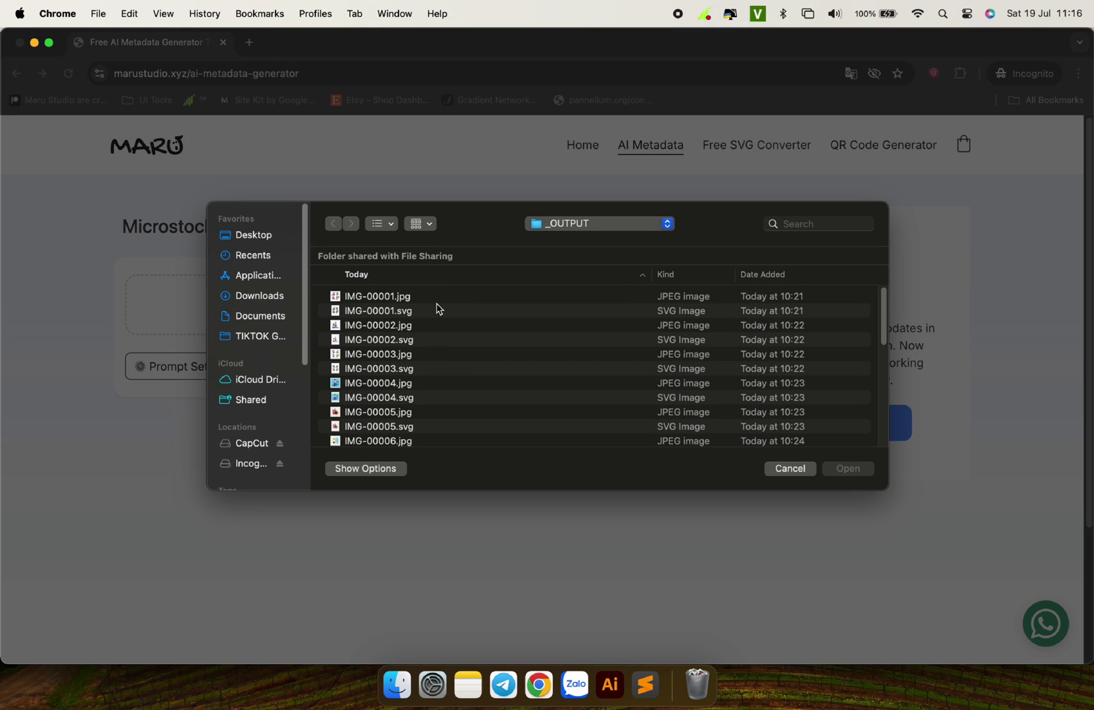
left_click(421, 276)
left_click(694, 275)
left_click(425, 297)
scroll(485, 393, "down", 5)
left_click(392, 431, "shift")
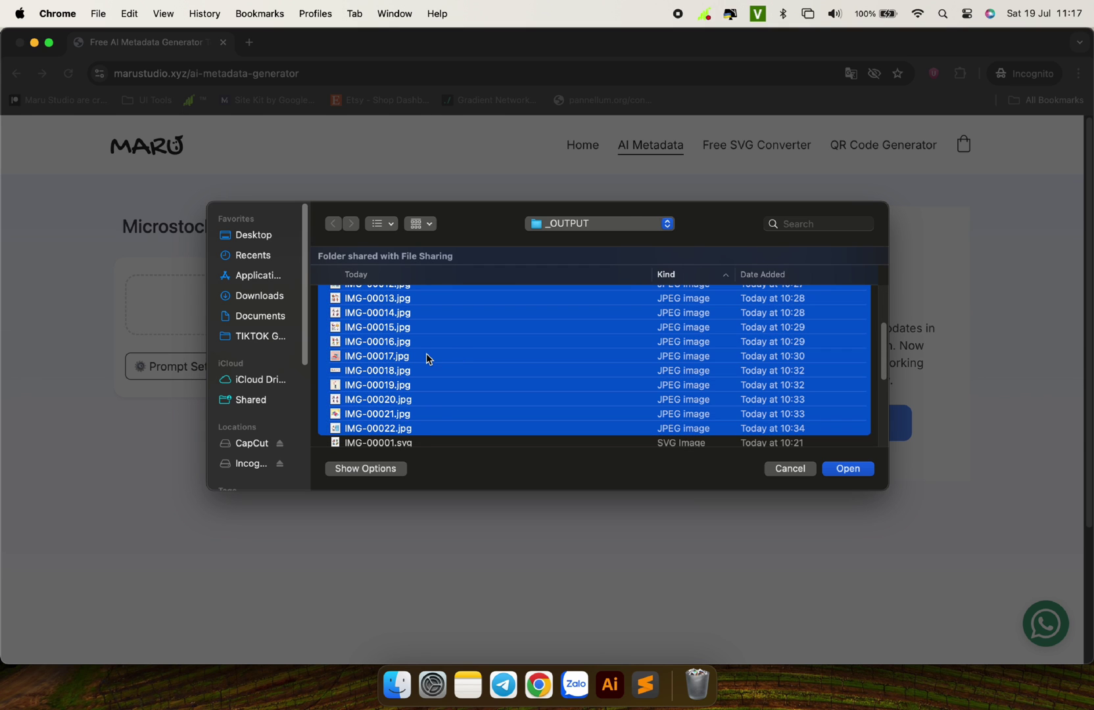
left_click(847, 469)
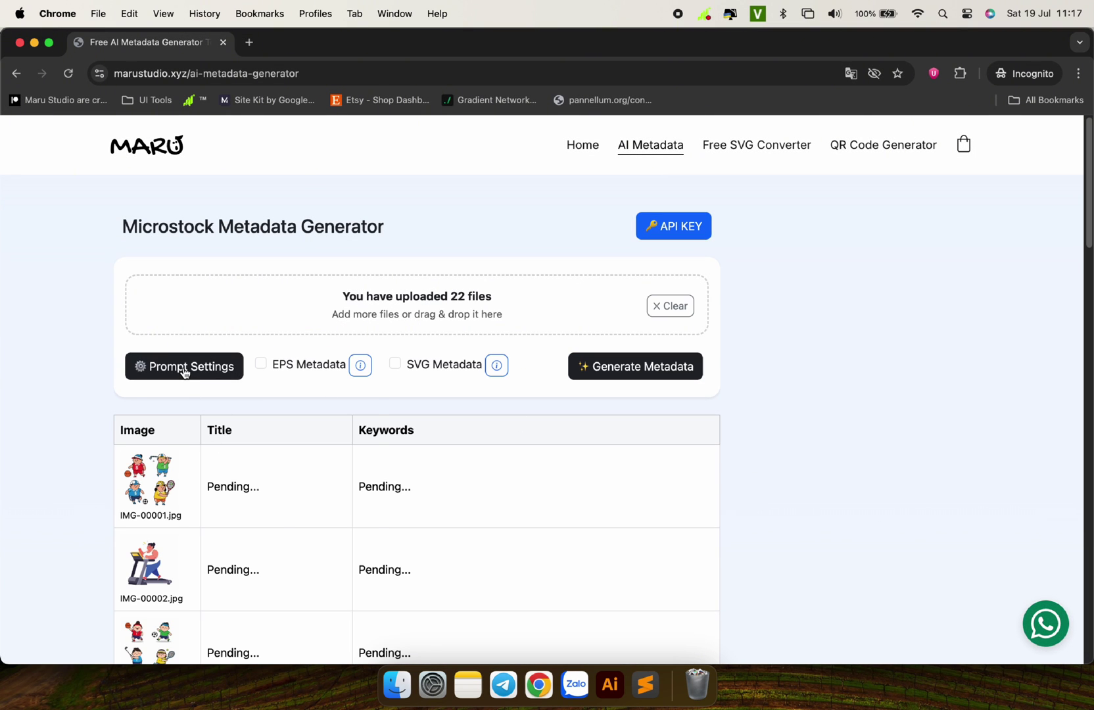
Step: Save prompt settings with a 6-9 word title length and 40 keywords
left_click(184, 367)
left_click(154, 432)
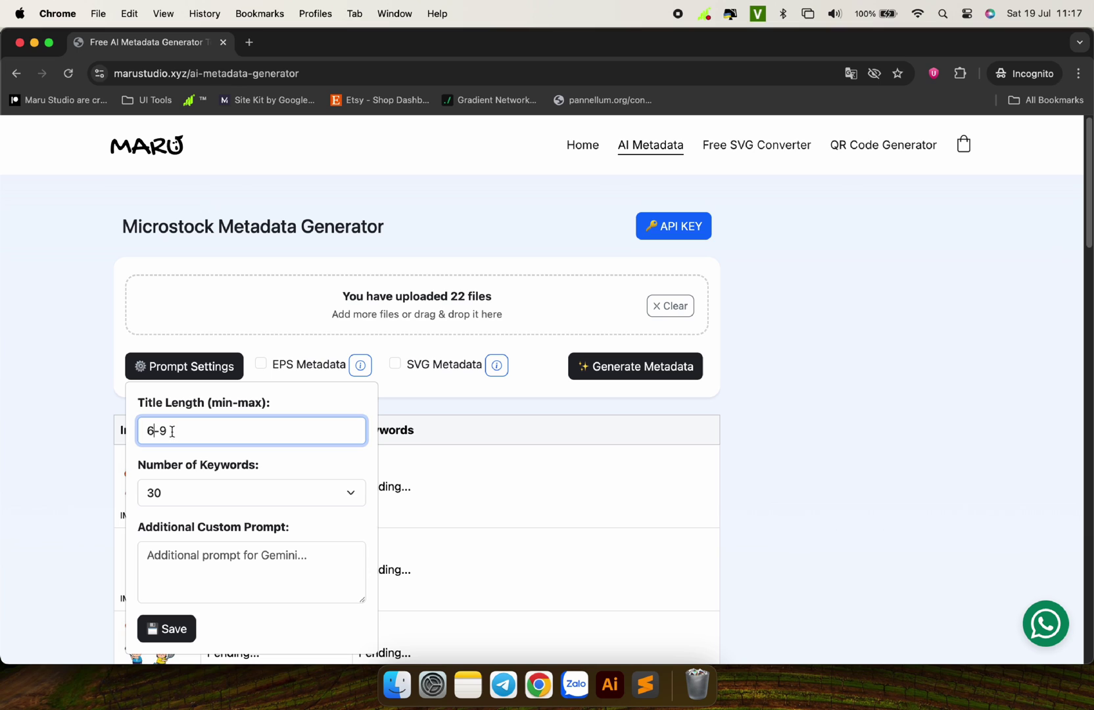
left_click(211, 494)
left_click(205, 532)
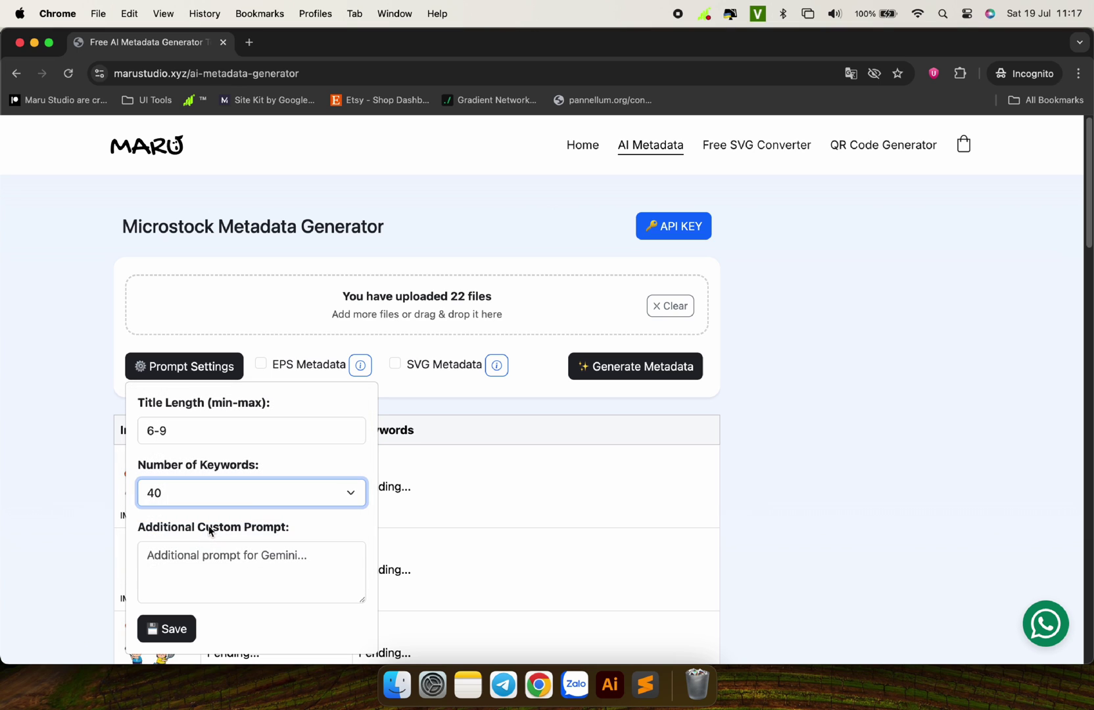
left_click(173, 628)
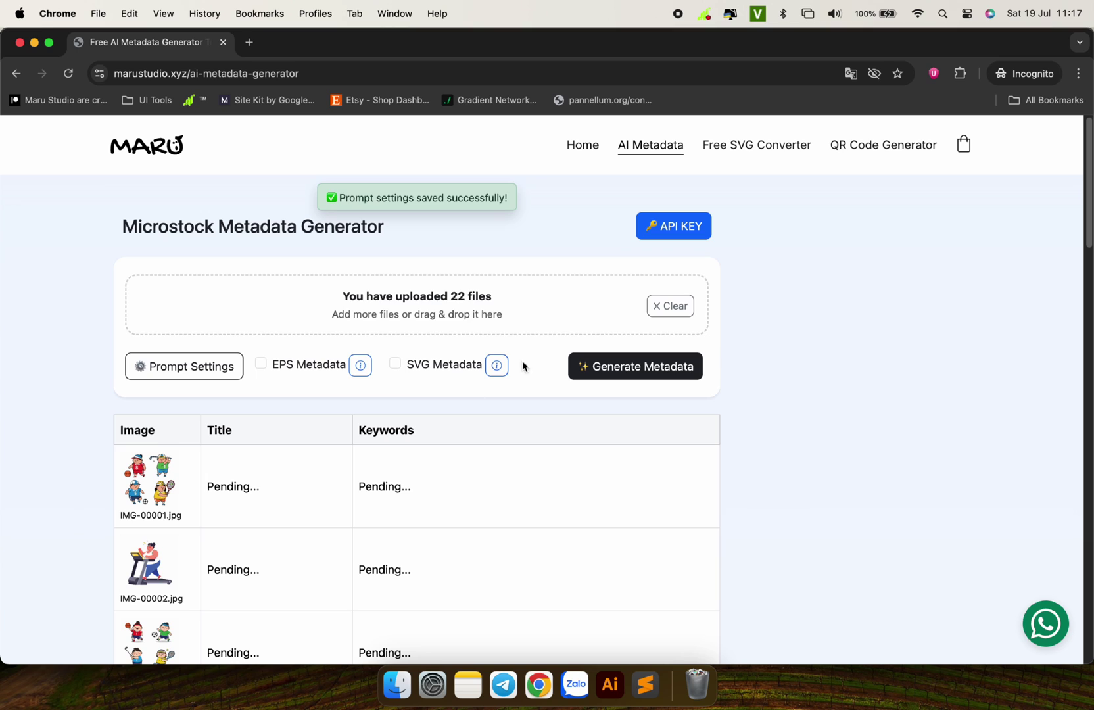
Step: Generate titles and keywords for all 22 images, then scroll through the completed results
mouse_move(491, 371)
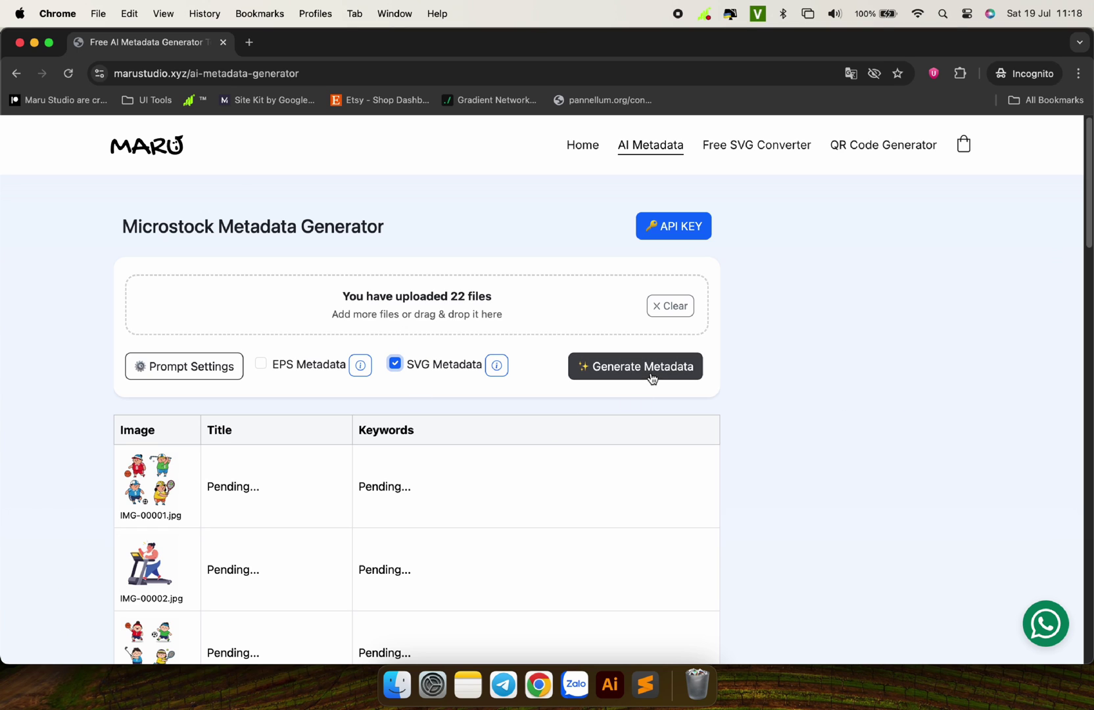
left_click(631, 370)
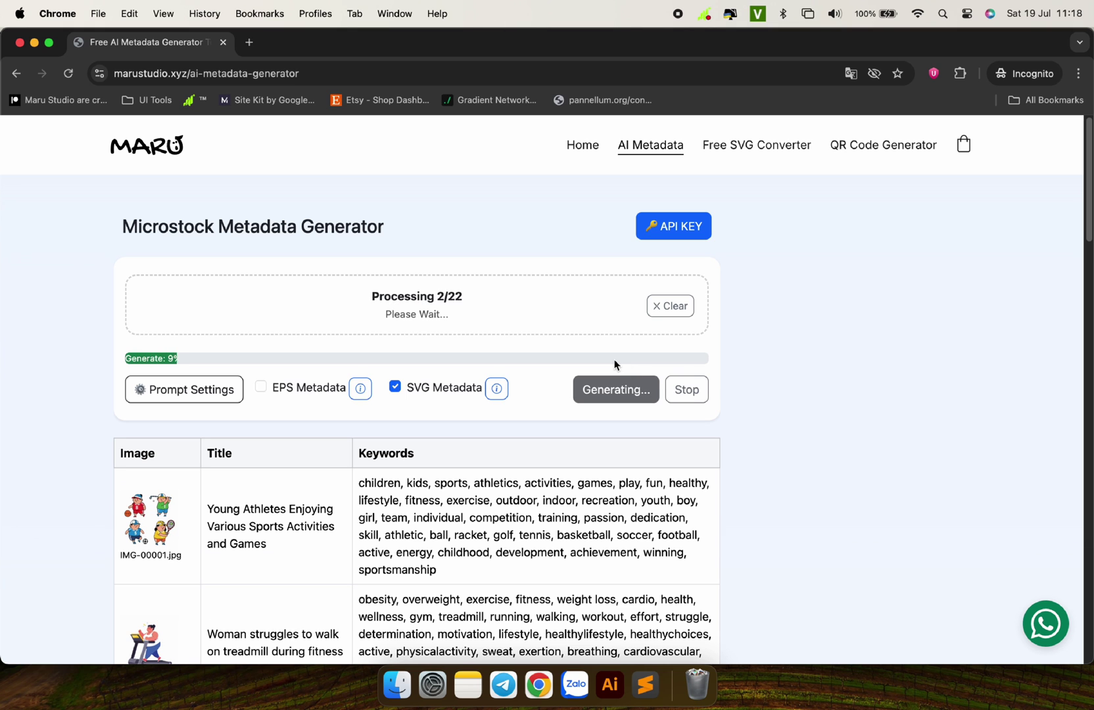
scroll(589, 320, "down", 3)
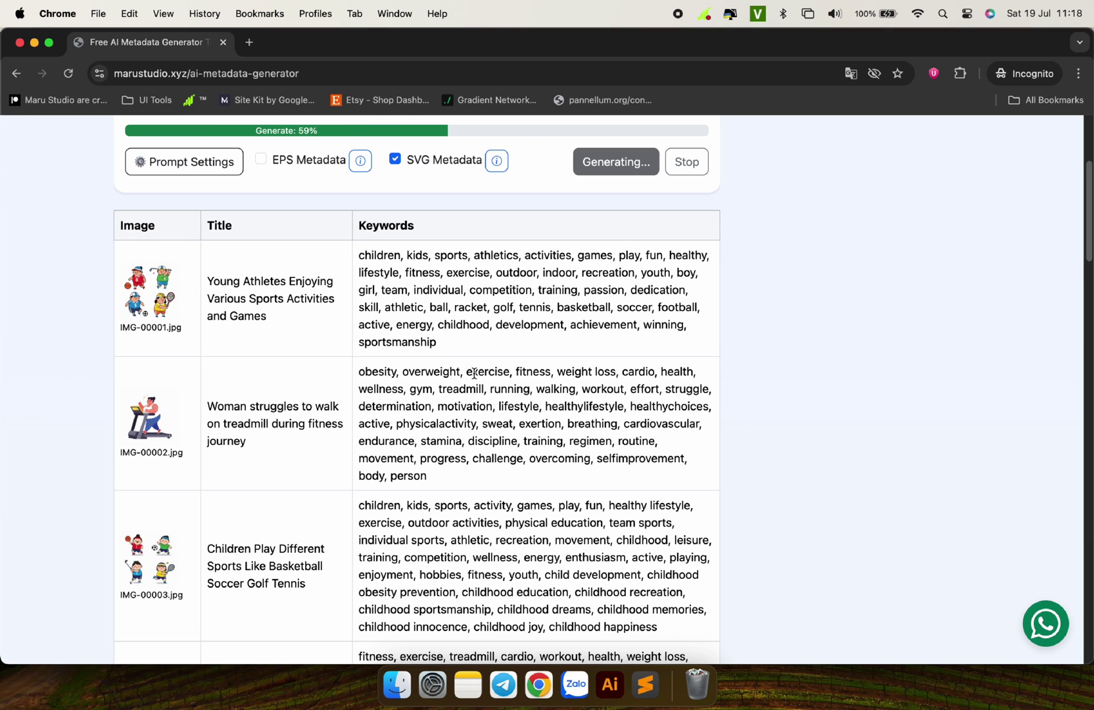
scroll(195, 467, "down", 5)
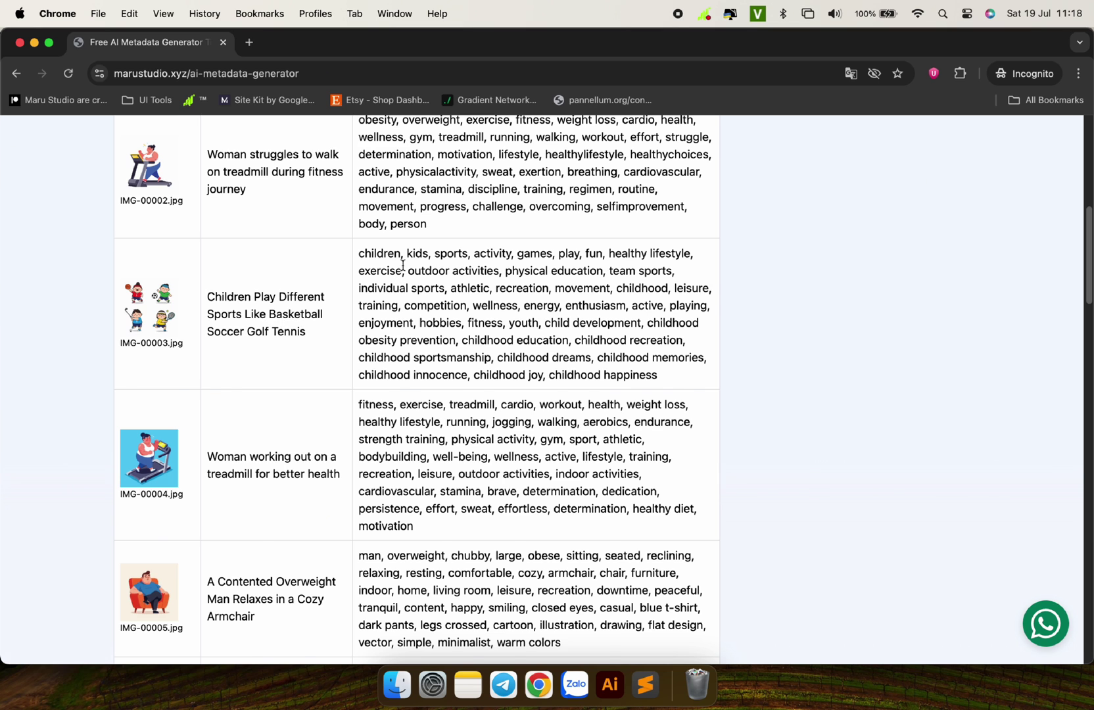
scroll(403, 265, "up", 10)
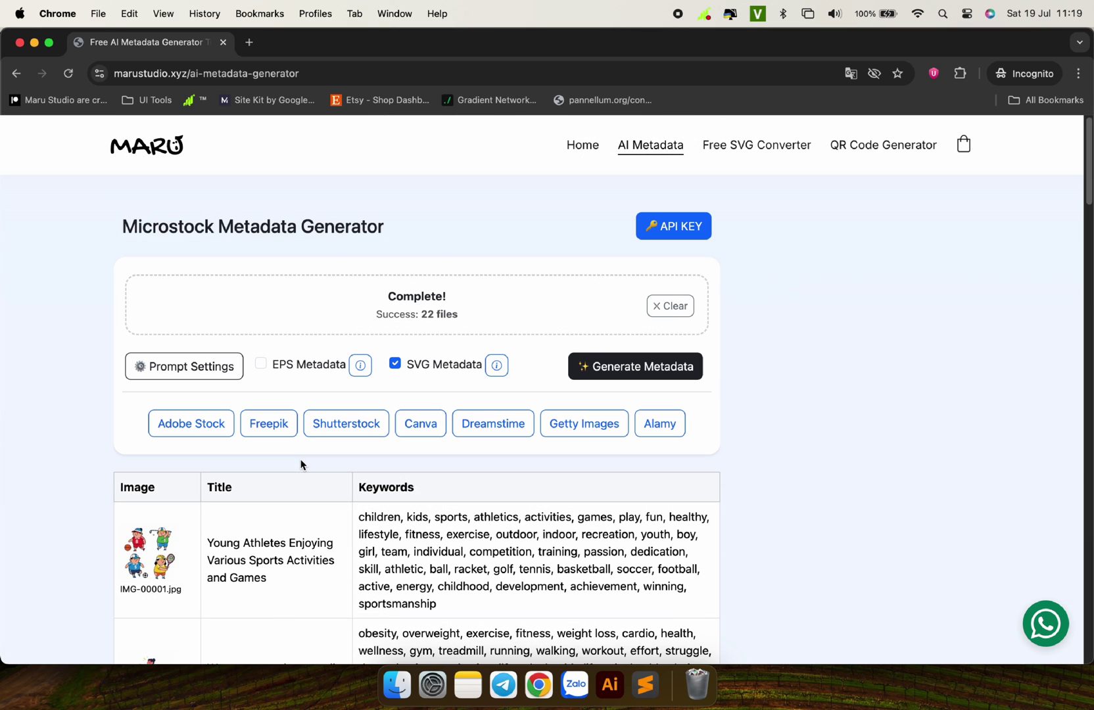
Step: Save AdobeStock_Metadata.csv to _OUTPUT without the (7) suffix, then save Freepik_Metadata there too
left_click(191, 425)
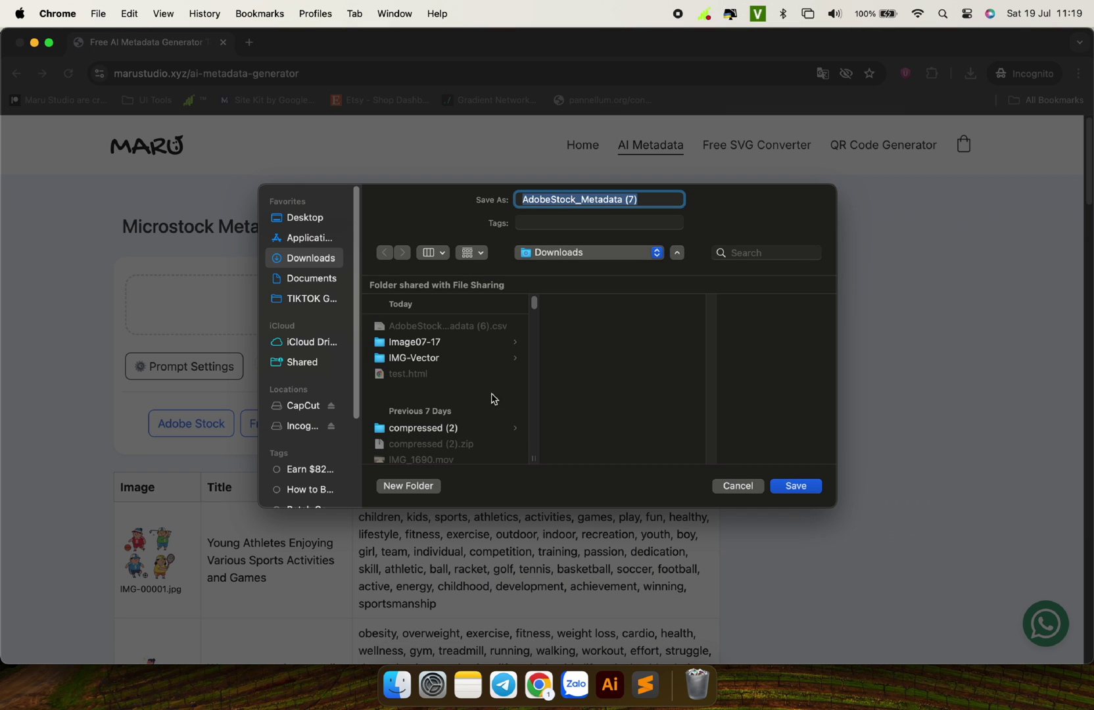
left_click(654, 201)
left_click(421, 359)
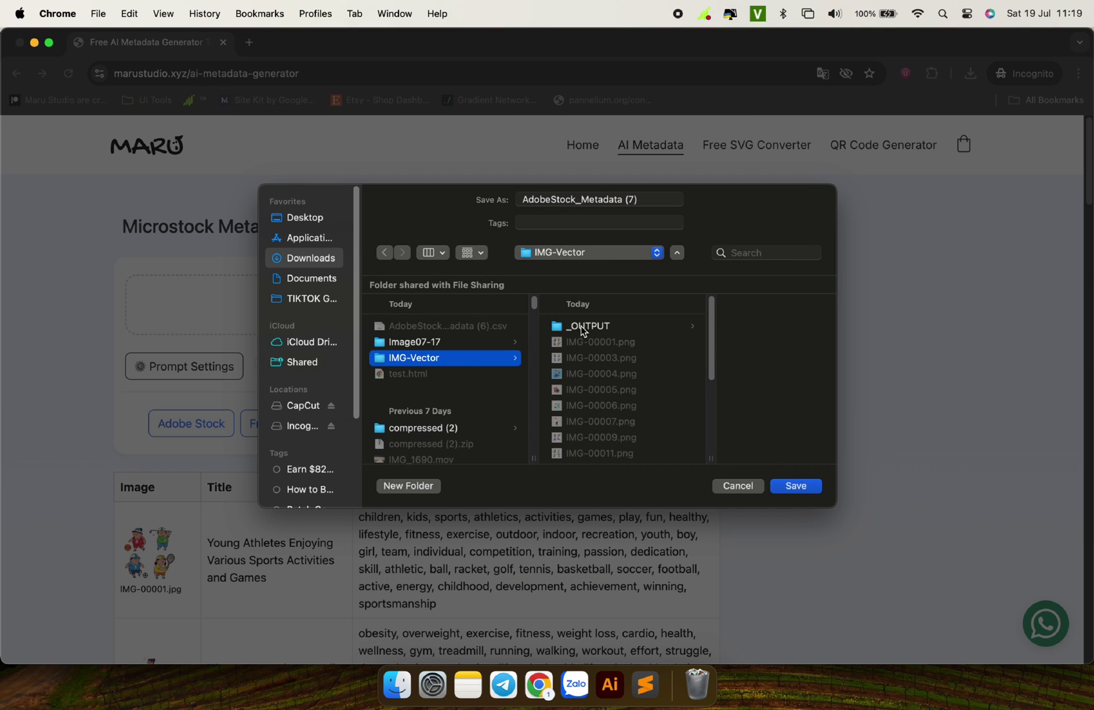
left_click(582, 328)
left_click(681, 199)
key("BackSpace")
key("BackSpace")
key("BackSpace")
key("BackSpace")
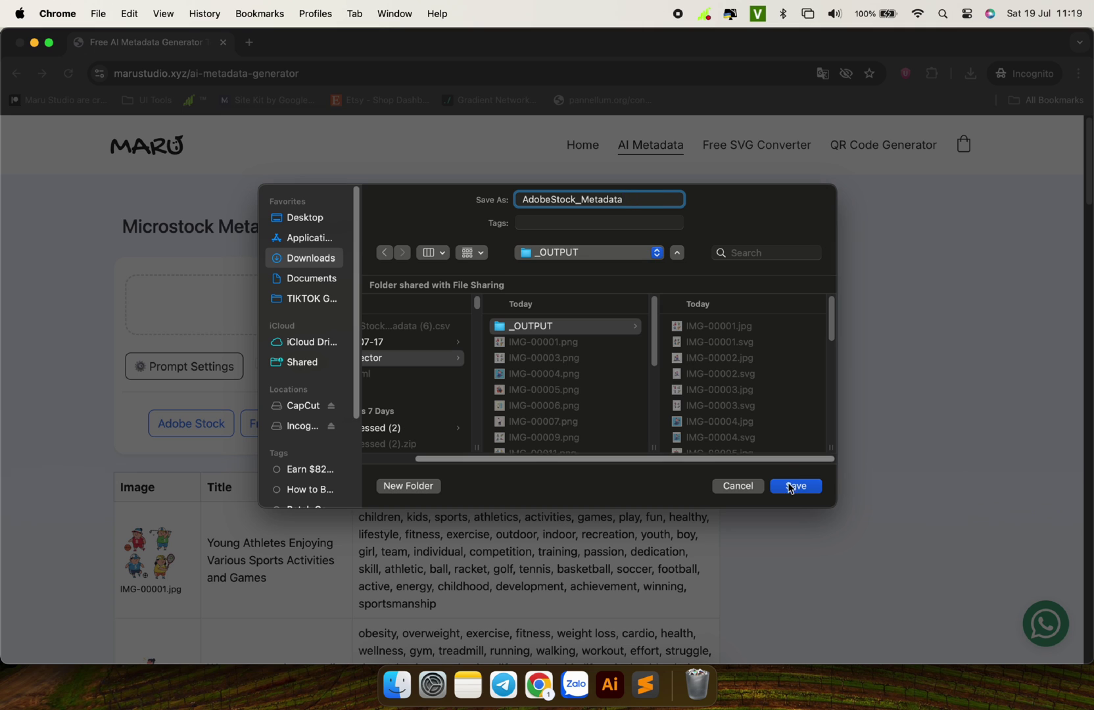
left_click(794, 486)
left_click(268, 424)
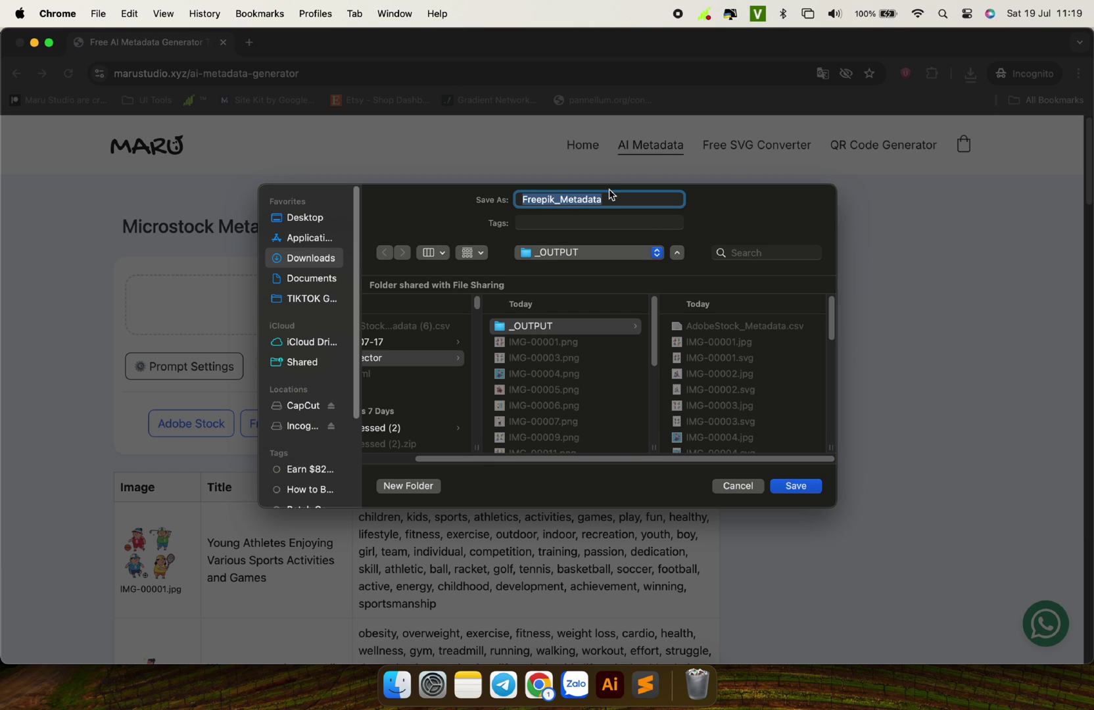
left_click(795, 486)
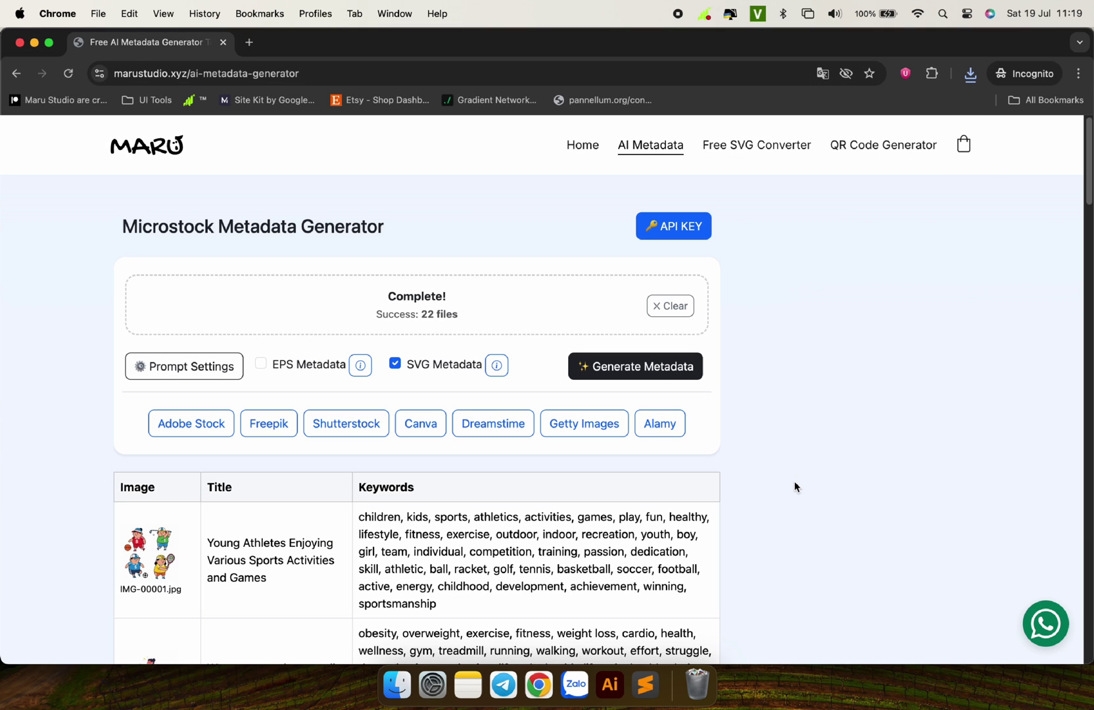
Step: Find AdobeStock_Metadata.csv in _OUTPUT and preview it with Quick Look
left_click(398, 684)
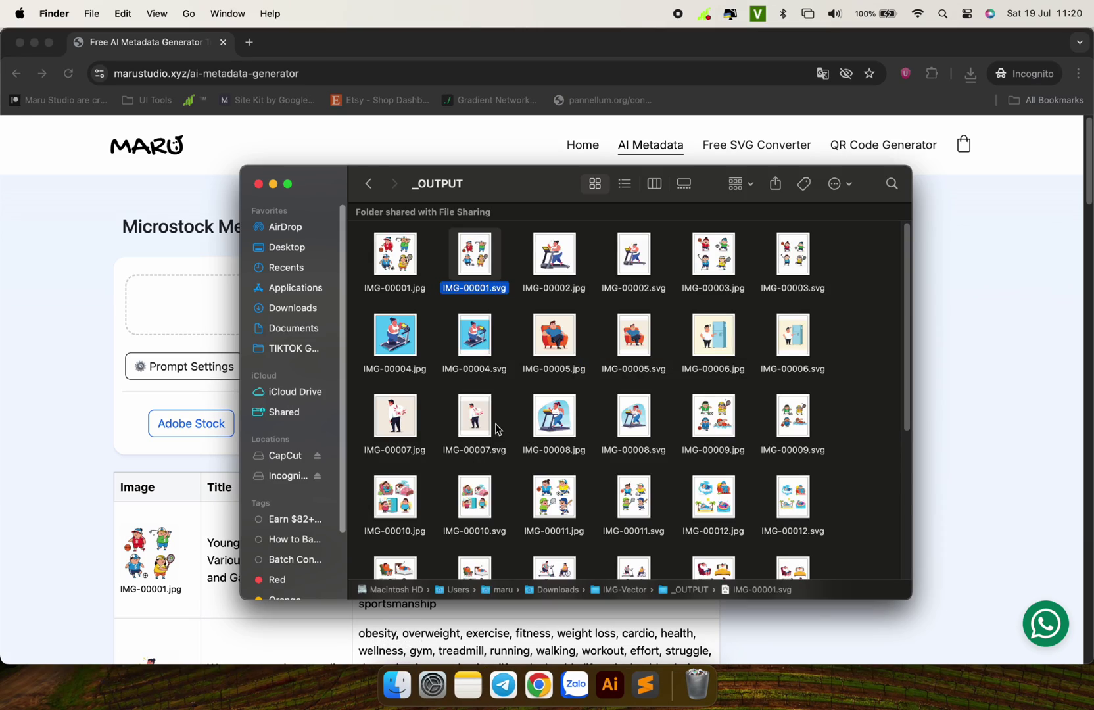
scroll(496, 431, "down", 5)
scroll(497, 429, "down", 1)
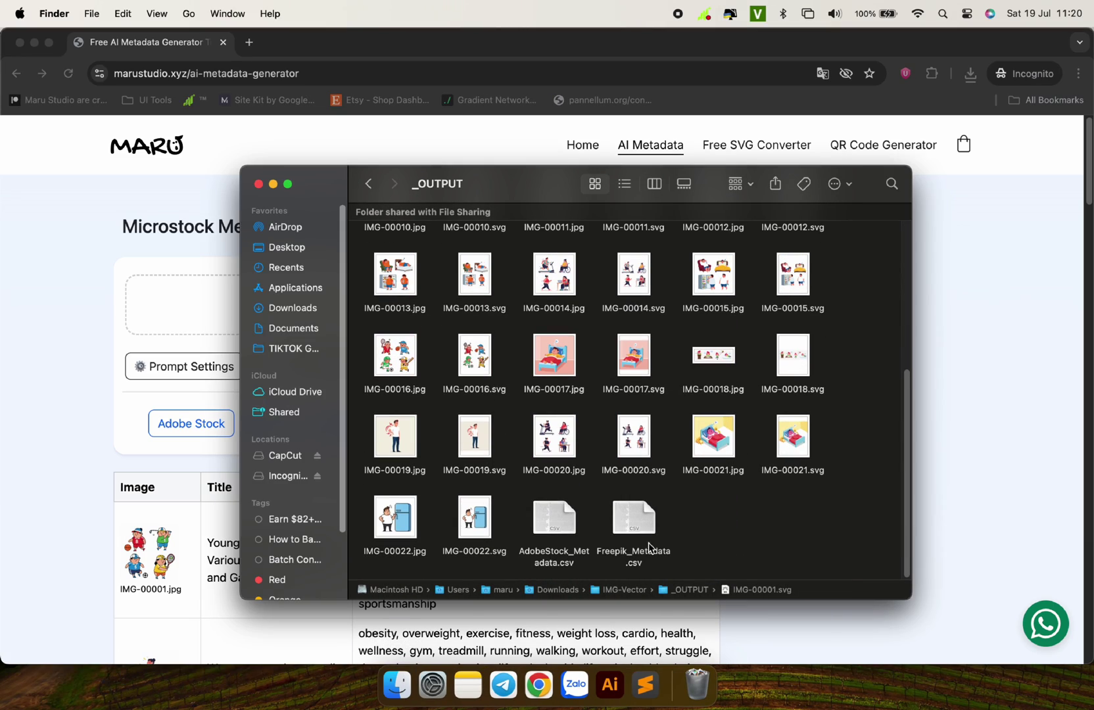
left_click(556, 525)
key("space")
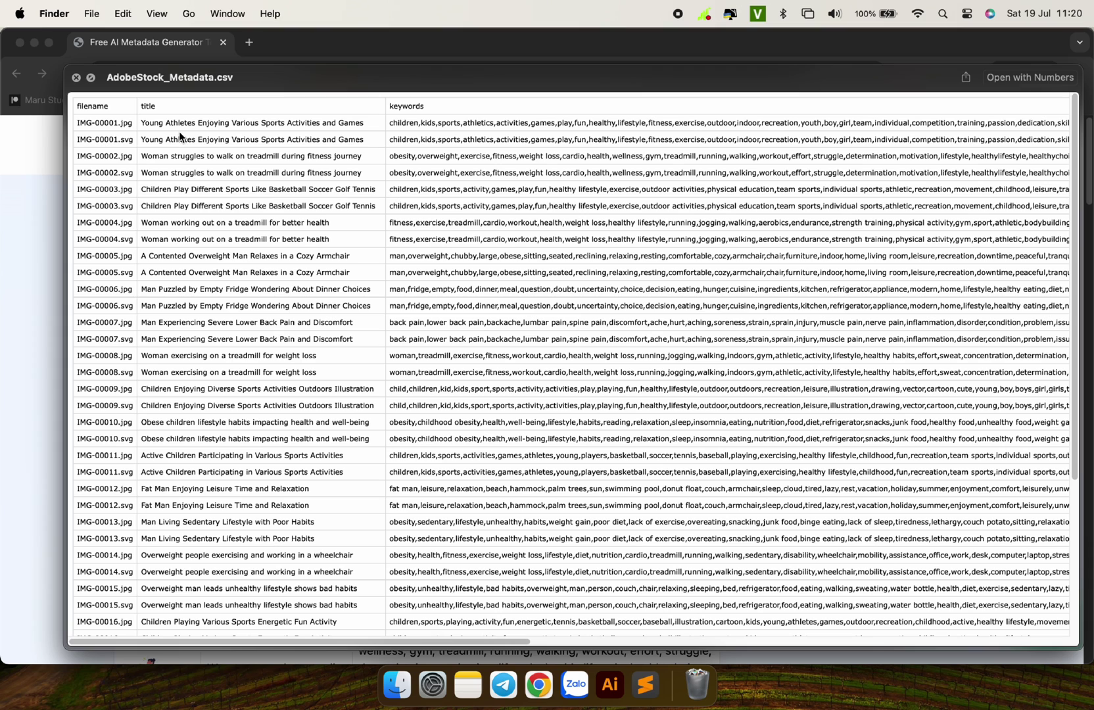
Step: Inspect the first two rows' titles and keywords in the CSV preview
left_click_drag(96, 123, 528, 124)
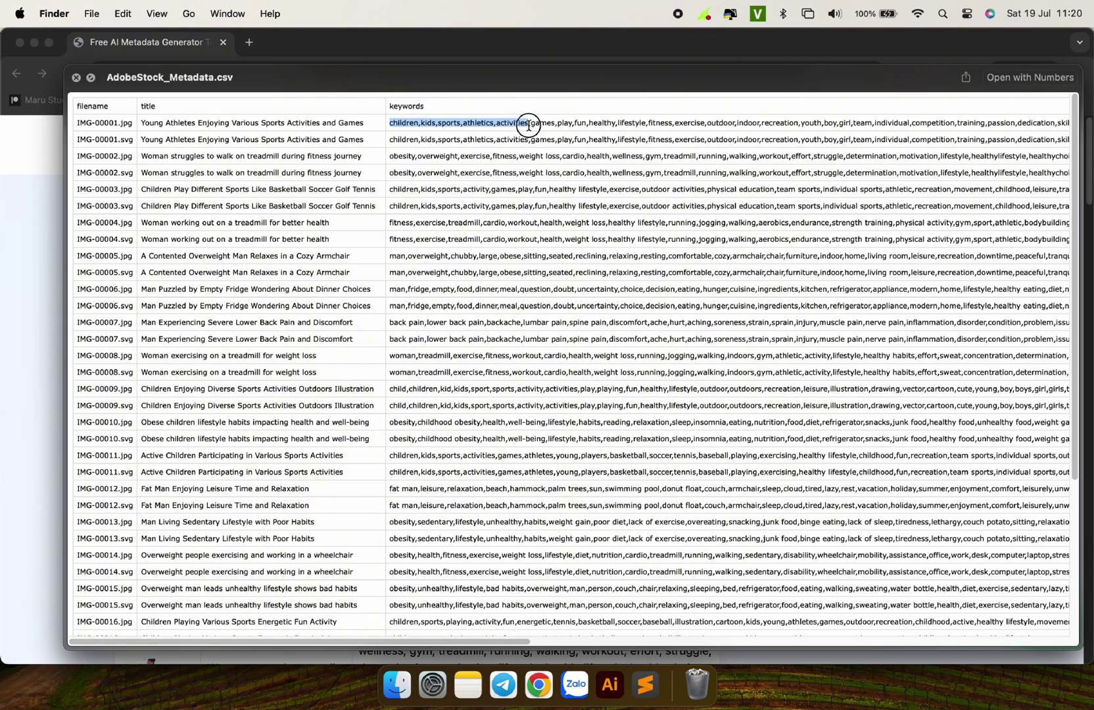
left_click(91, 139)
left_click_drag(90, 139, 550, 143)
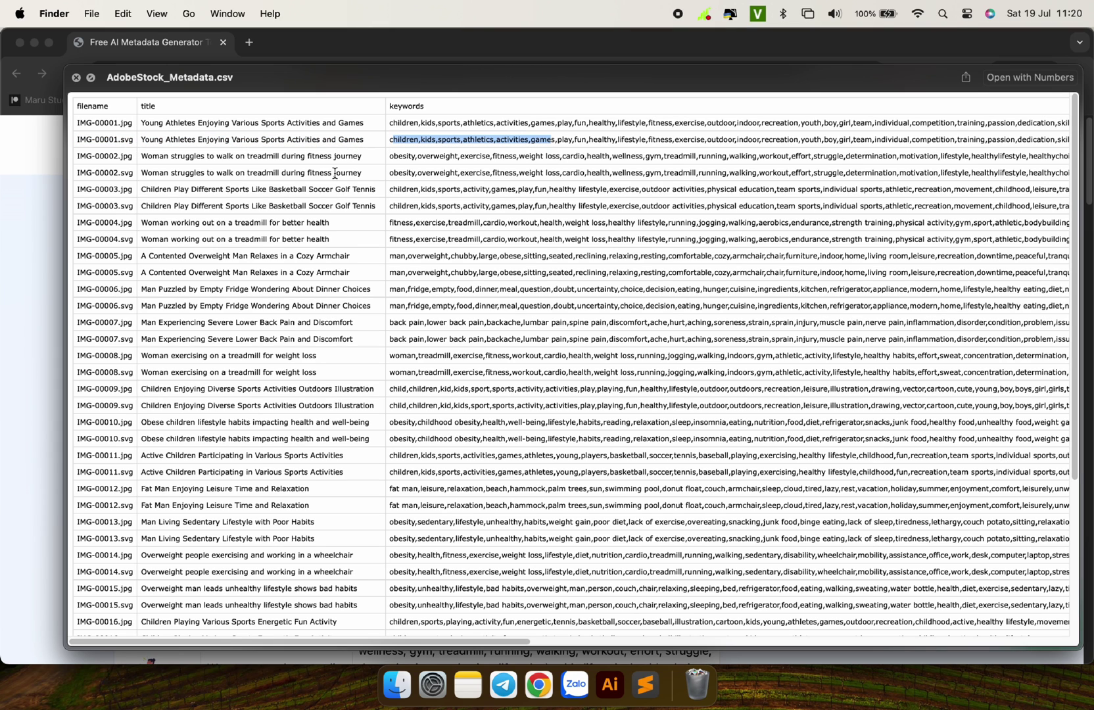
left_click(197, 115)
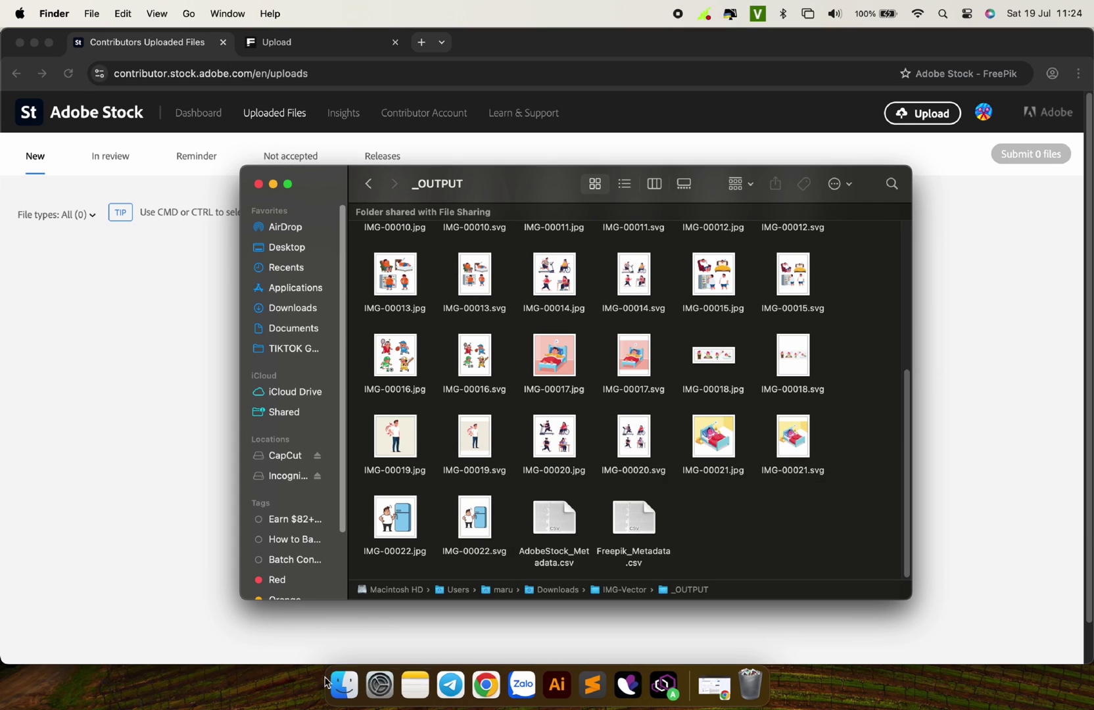
Step: In list view, select all 44 JPG and SVG files in _OUTPUT and drag them onto the Adobe Stock uploads page
scroll(669, 426, "up", 2)
scroll(669, 426, "up", 5)
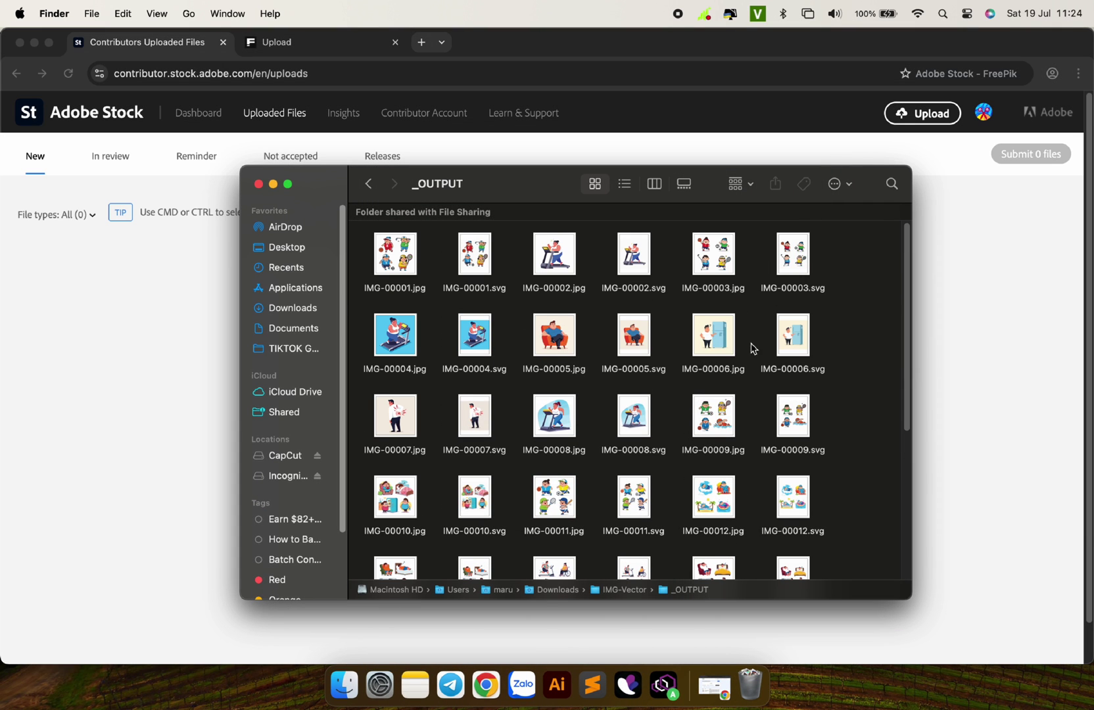
left_click_drag(514, 196, 488, 202)
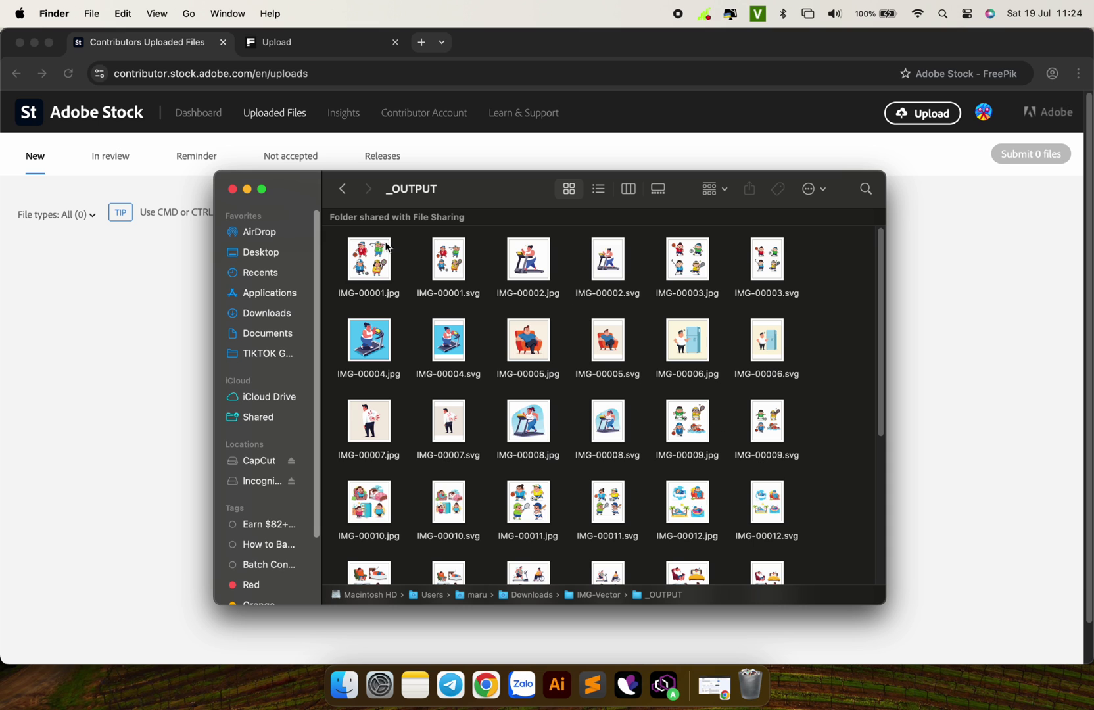
left_click(598, 189)
left_click(413, 293)
scroll(478, 462, "down", 10)
left_click(423, 571, "shift")
left_click_drag(392, 457, 140, 438)
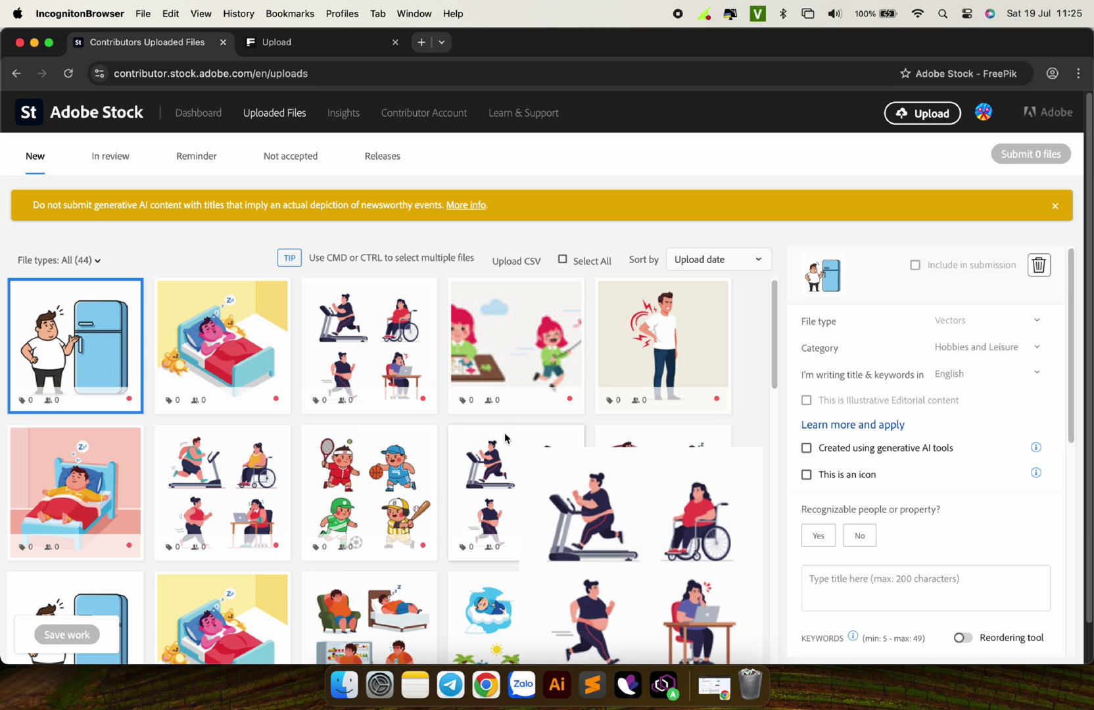
Step: Attach AdobeStock_Metadata.csv in the Upload CSV dialog and upload it to apply the metadata
left_click(517, 261)
scroll(538, 445, "down", 5)
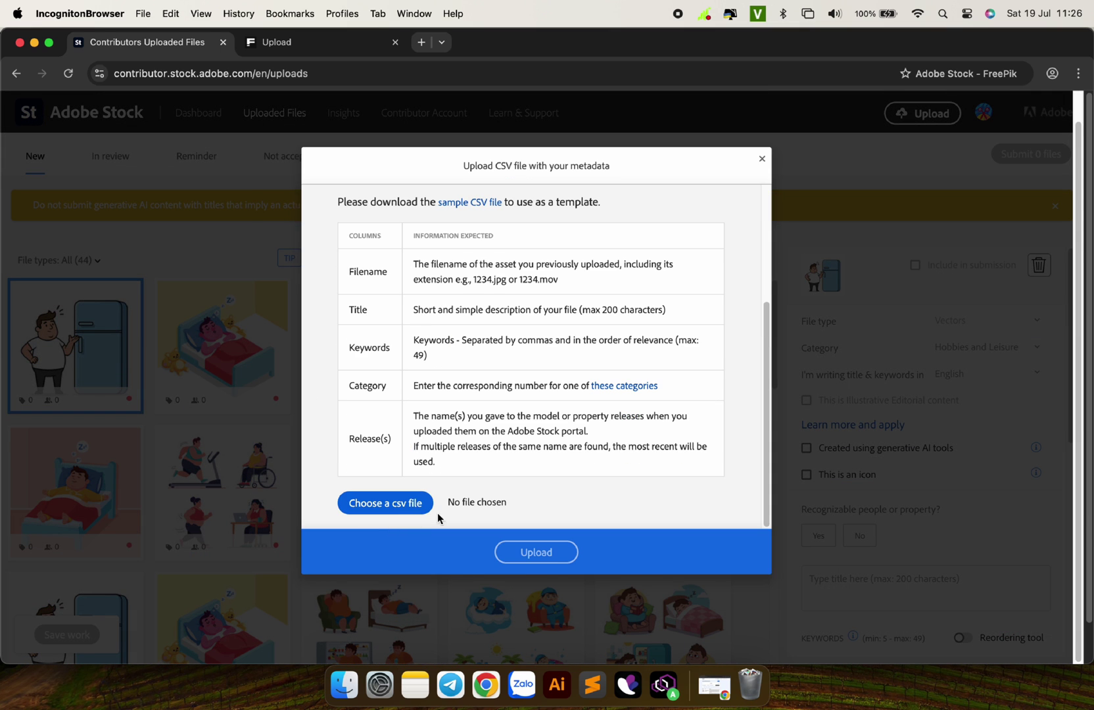
left_click(398, 510)
left_click(330, 232)
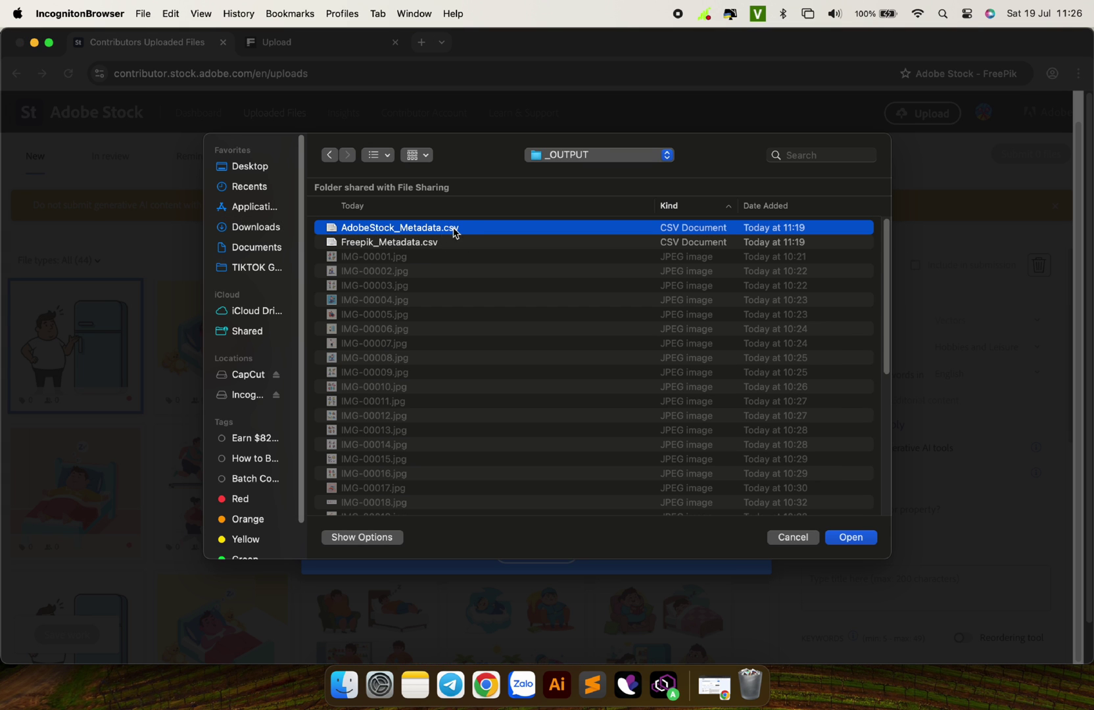
left_click(851, 538)
left_click(552, 554)
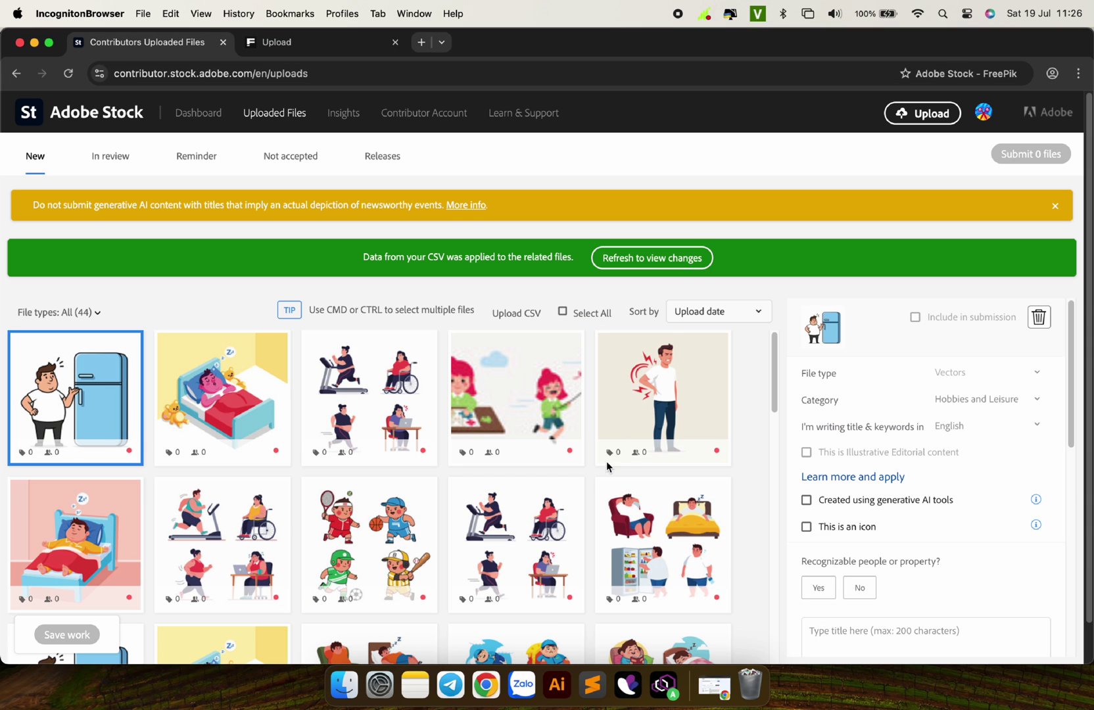
Step: Refresh the uploads and check the titles and keywords of the two sleeping boy files
left_click(678, 260)
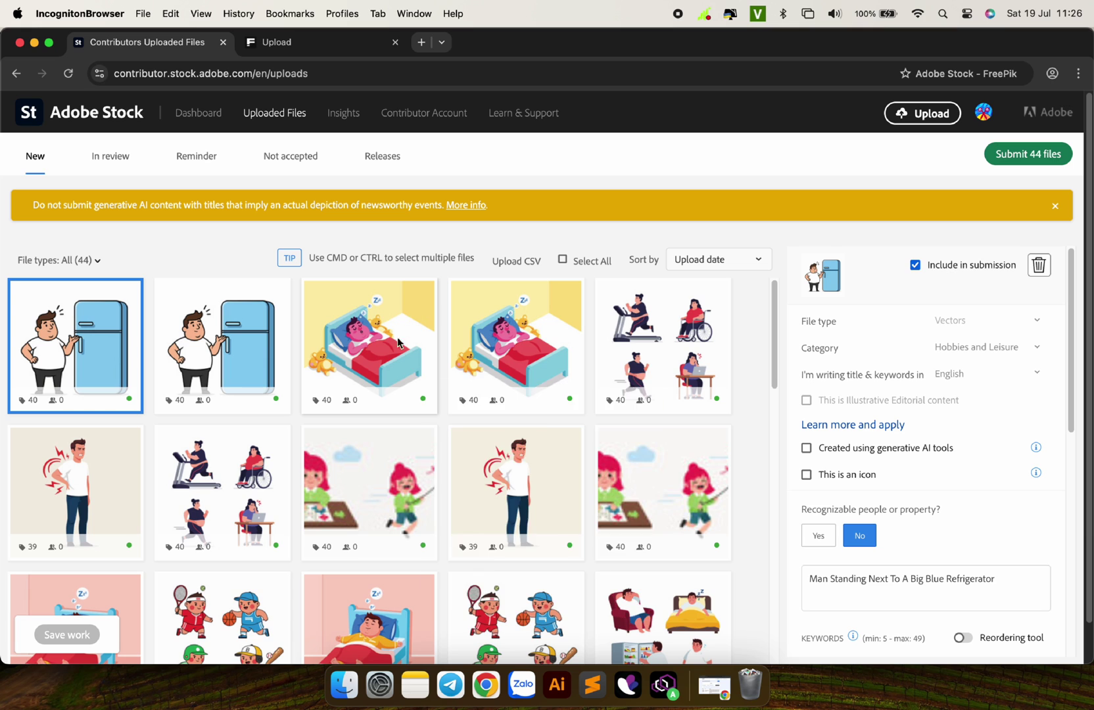
left_click(395, 355)
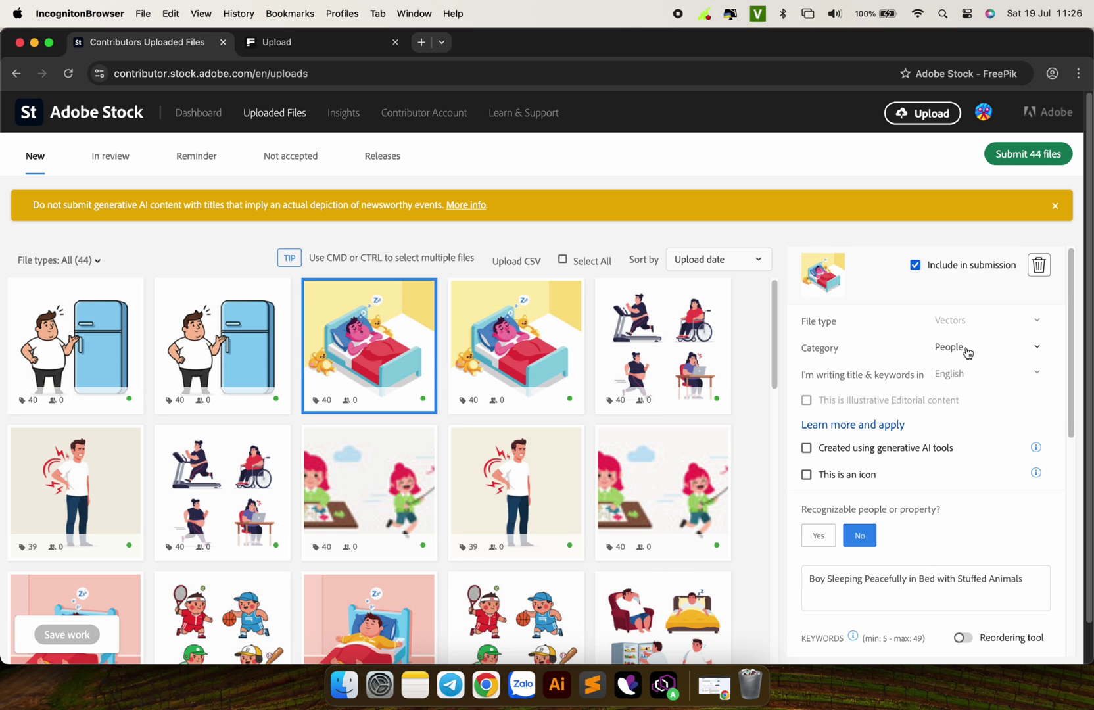
left_click(524, 380)
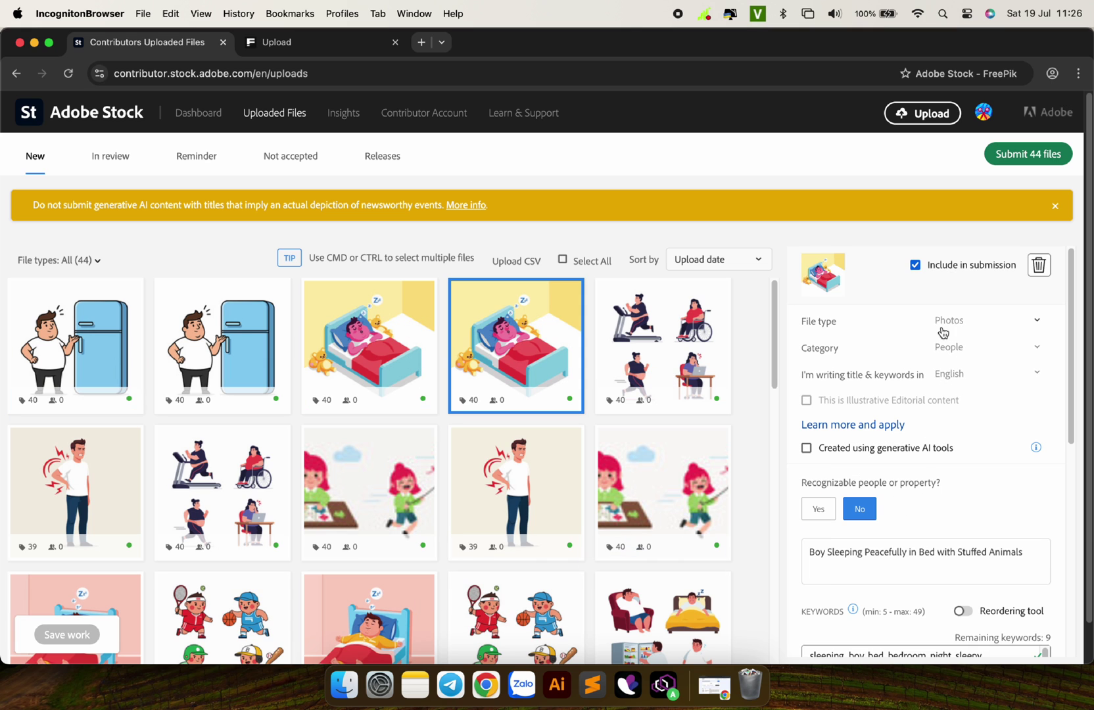
scroll(908, 381, "down", 5)
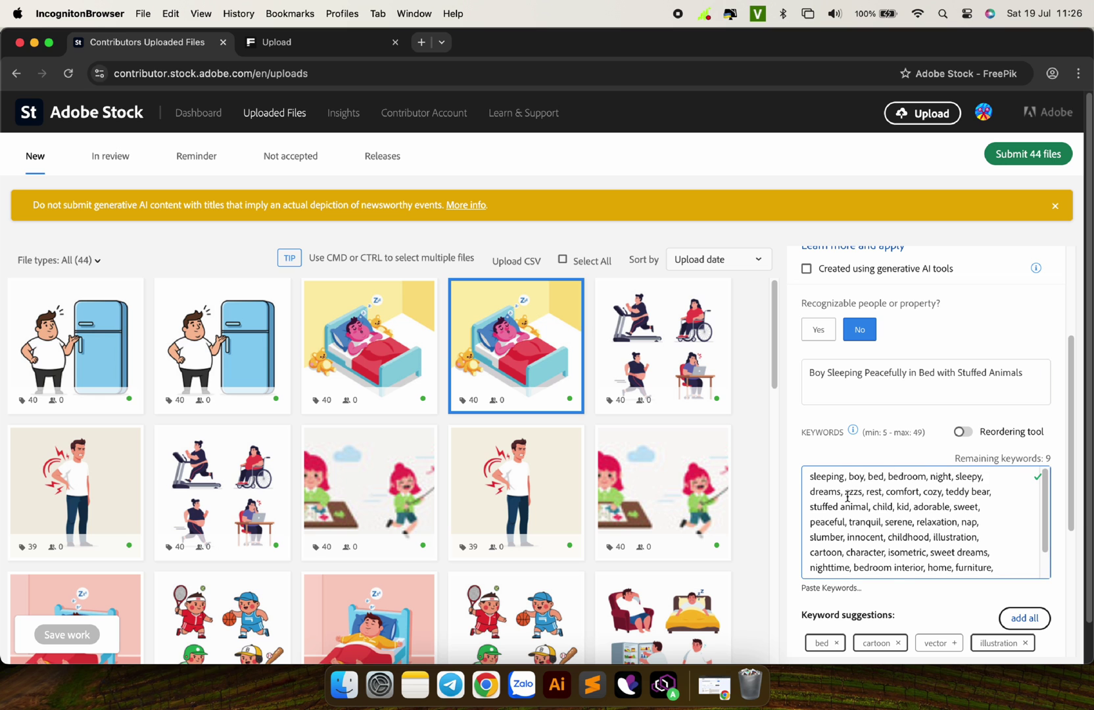
scroll(847, 498, "down", 2)
scroll(592, 526, "down", 12)
scroll(554, 587, "up", 10)
Step: Check the imported details of both girl activities files and another sleeping boy file
mouse_move(320, 411)
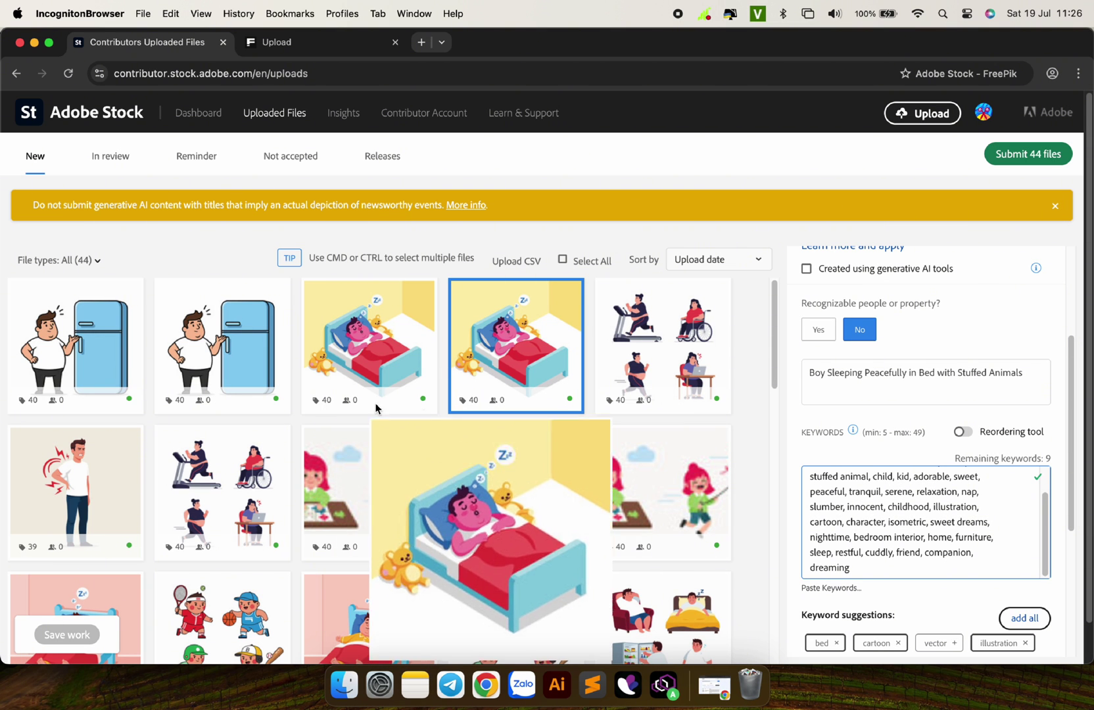
scroll(487, 449, "down", 10)
scroll(486, 448, "up", 3)
left_click(365, 437)
left_click(636, 437)
mouse_move(636, 438)
scroll(618, 431, "up", 1)
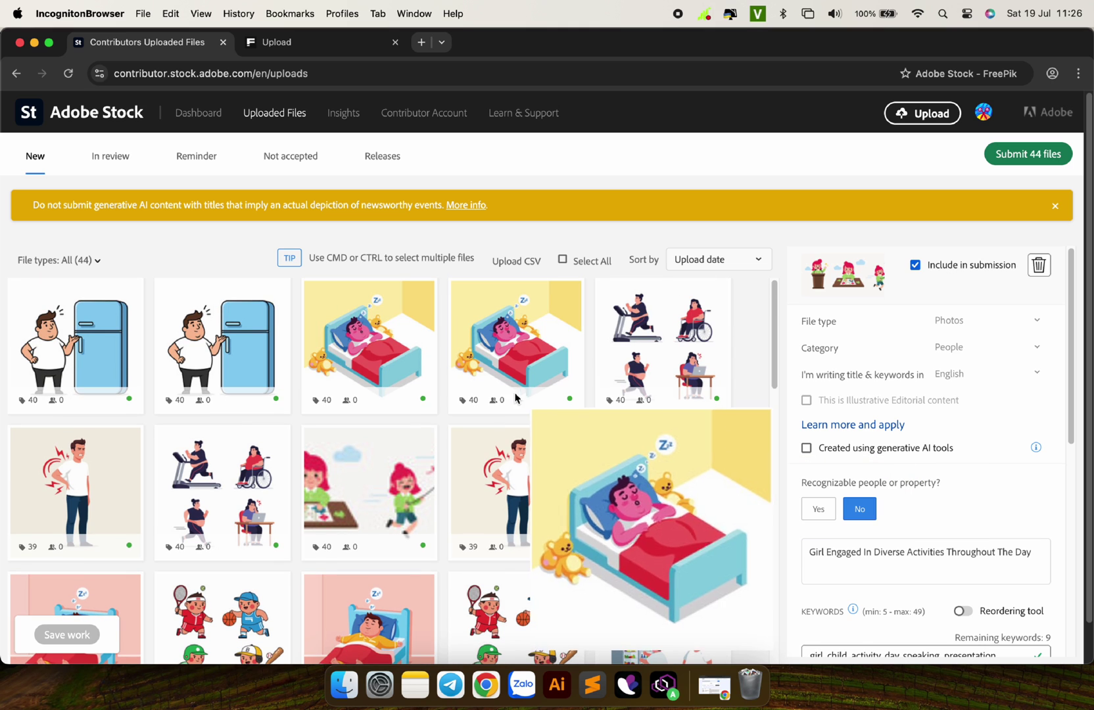
scroll(85, 447, "down", 3)
left_click(84, 437)
mouse_move(83, 437)
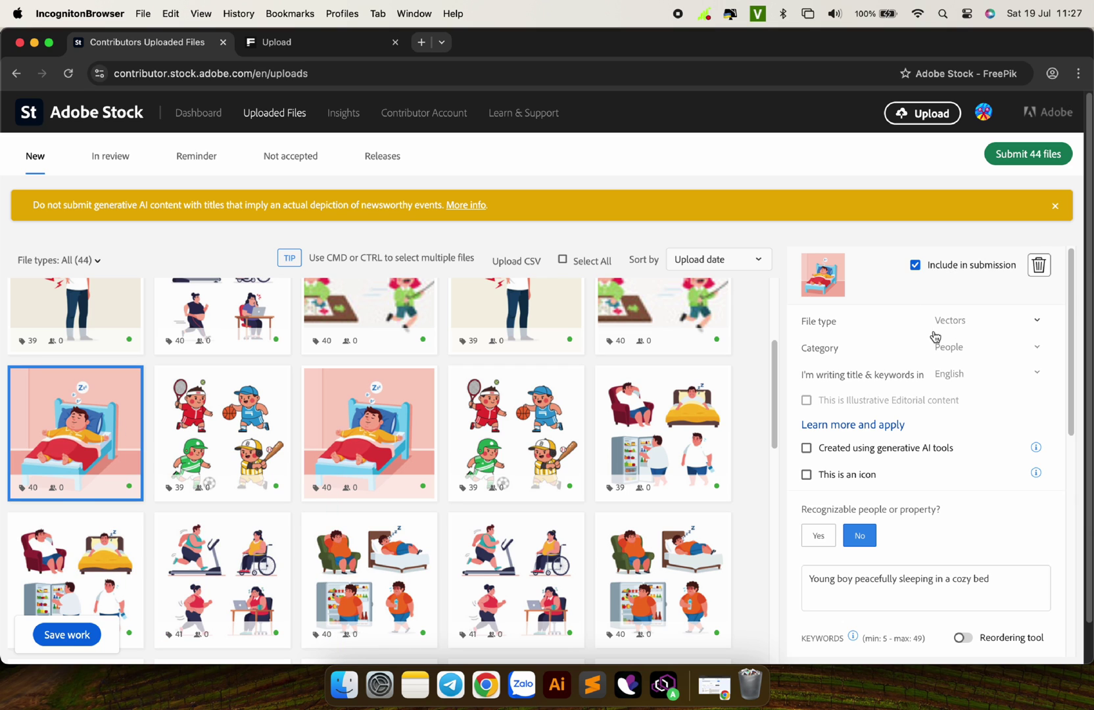
Step: Change the file type to Illustrations for the sports kids file, the sleeping boy file and the first file of the next row
left_click(230, 447)
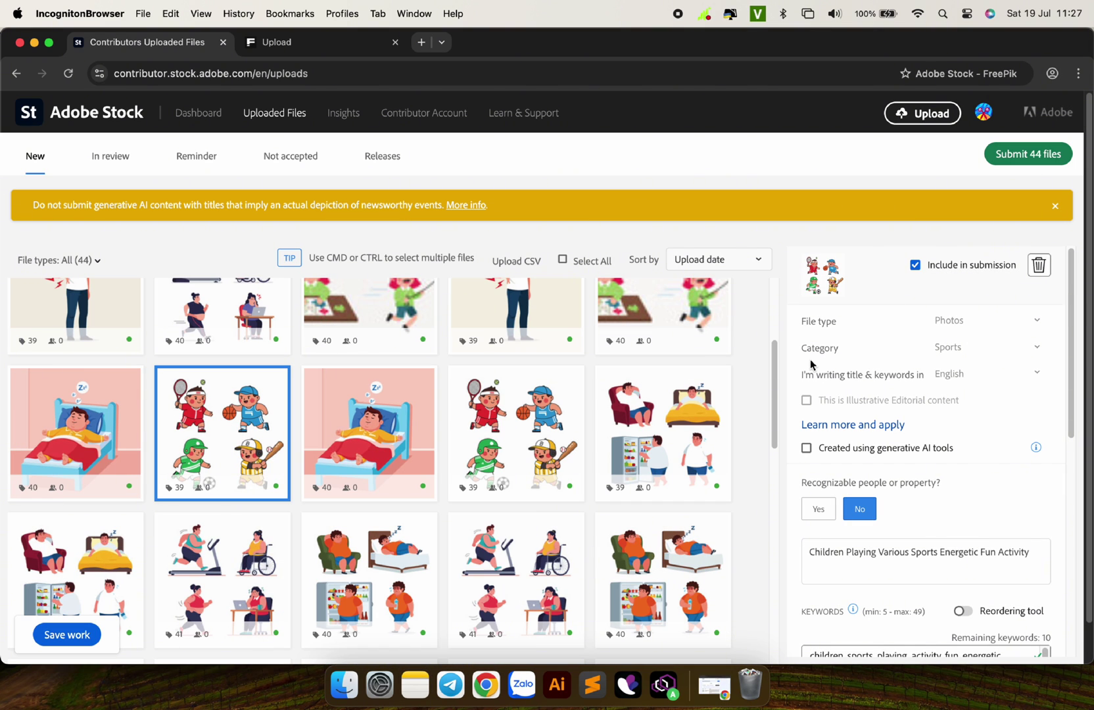
left_click(958, 321)
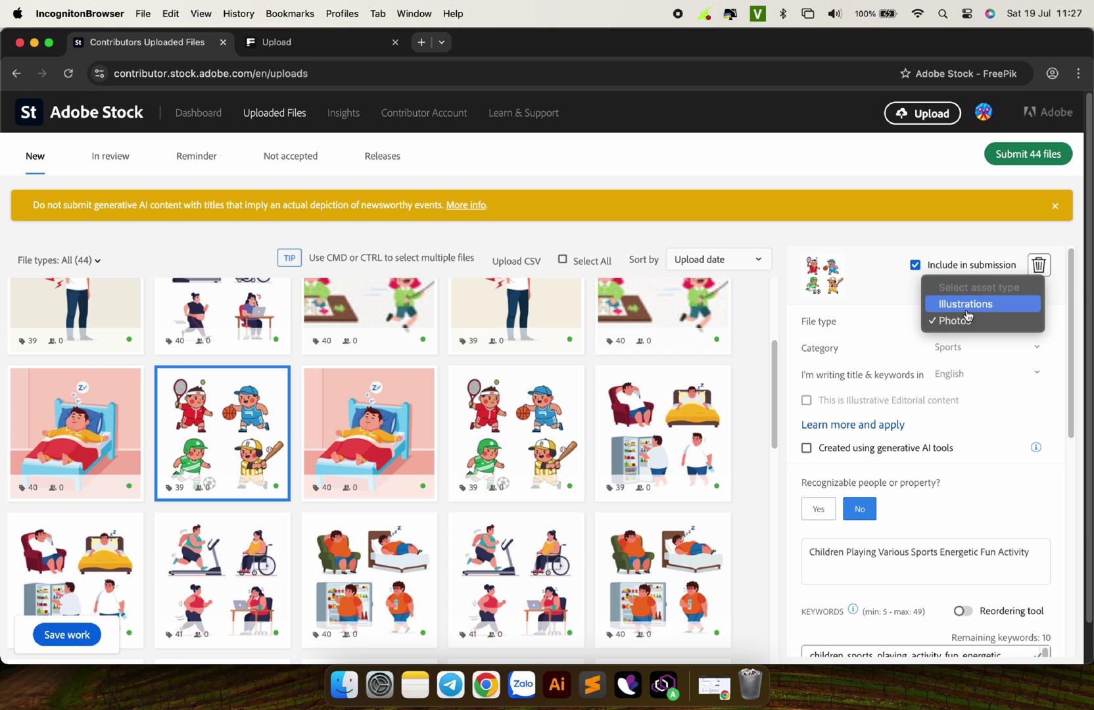
left_click(968, 308)
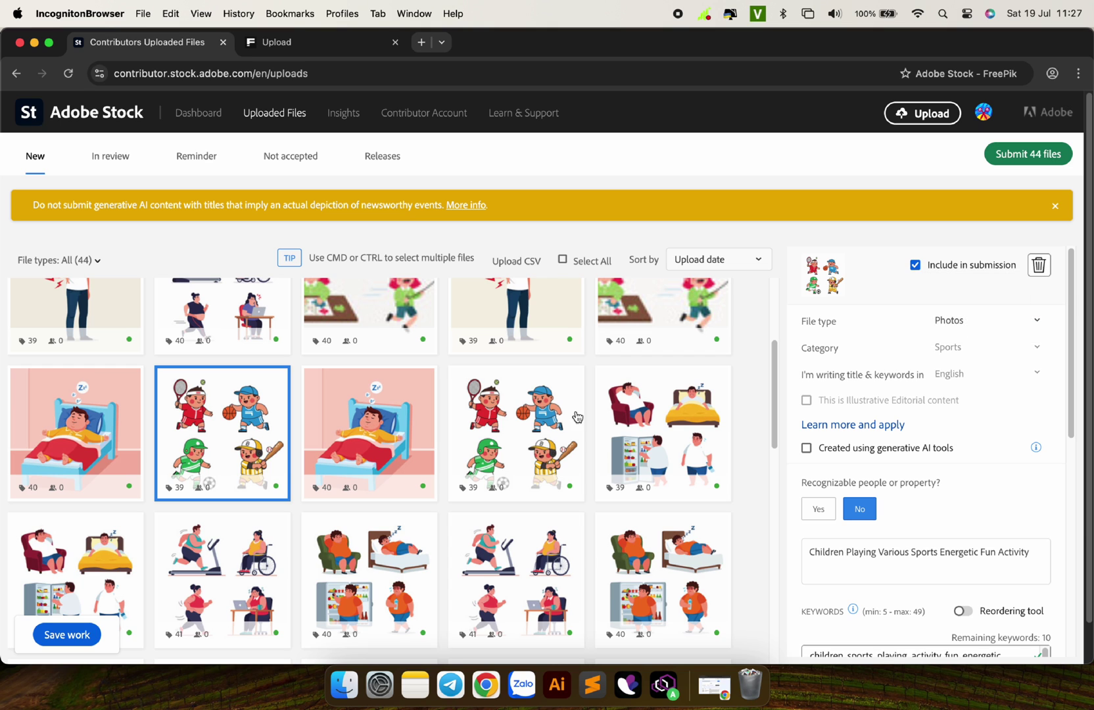
left_click(379, 431)
left_click(952, 321)
left_click(974, 313)
left_click(565, 434)
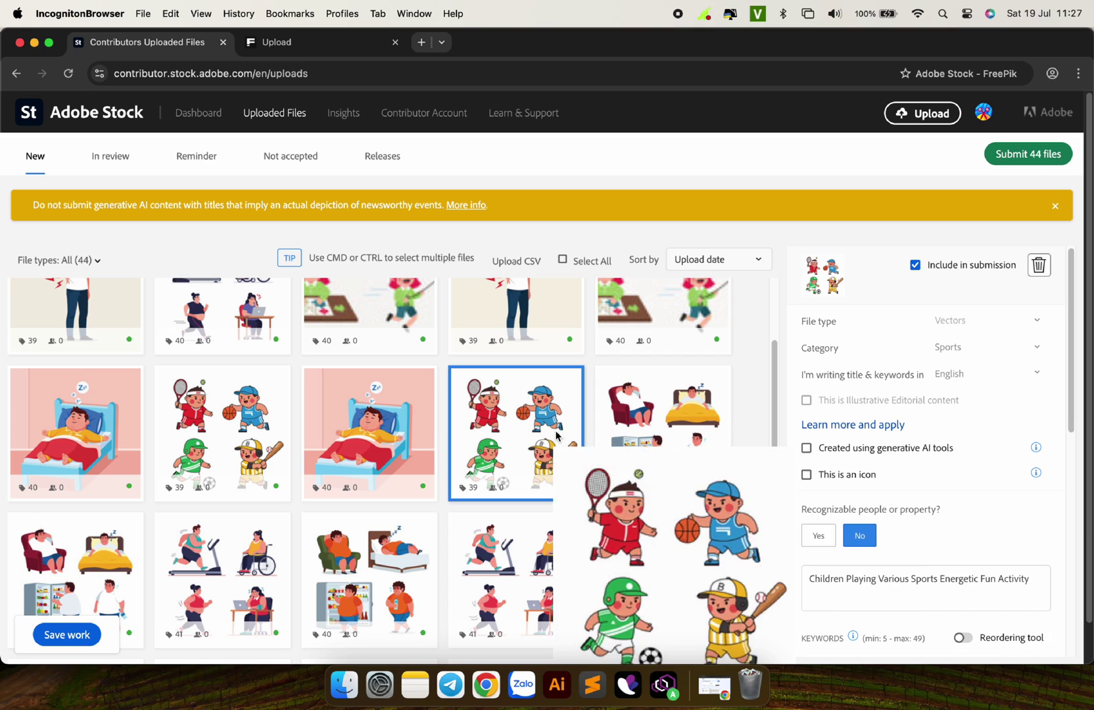
left_click(683, 424)
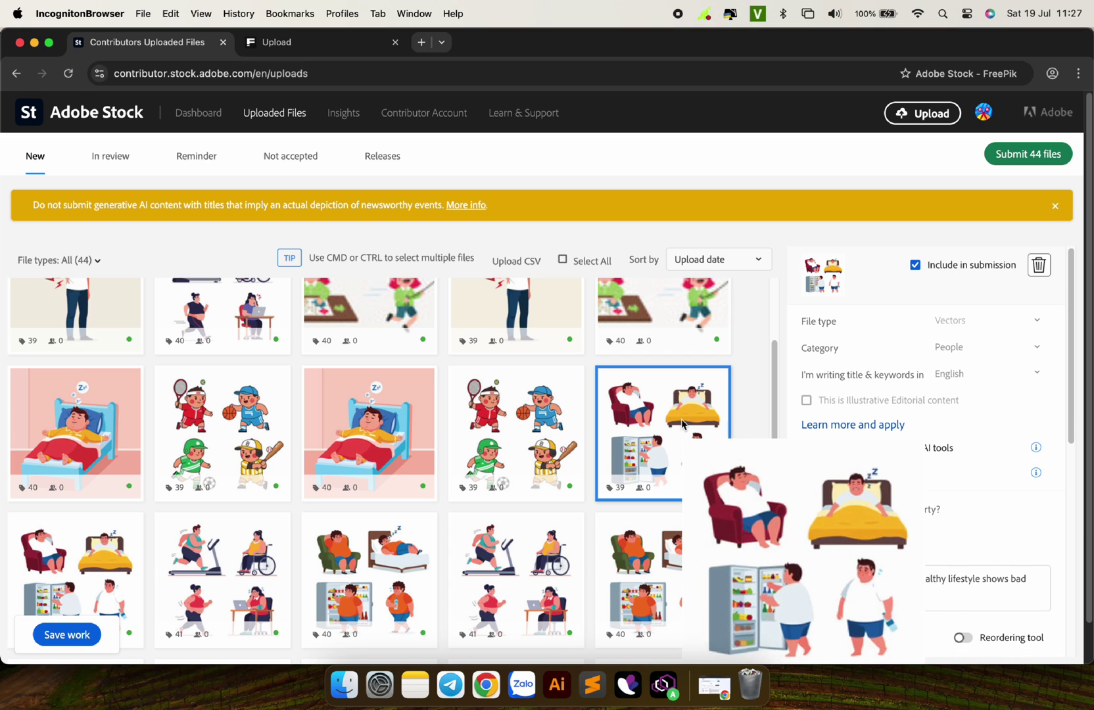
left_click(95, 571)
left_click(953, 321)
left_click(957, 304)
Step: Step through the remaining files, setting each one's type to Illustrations
key("Right")
left_click(955, 321)
left_click(957, 304)
key("Right")
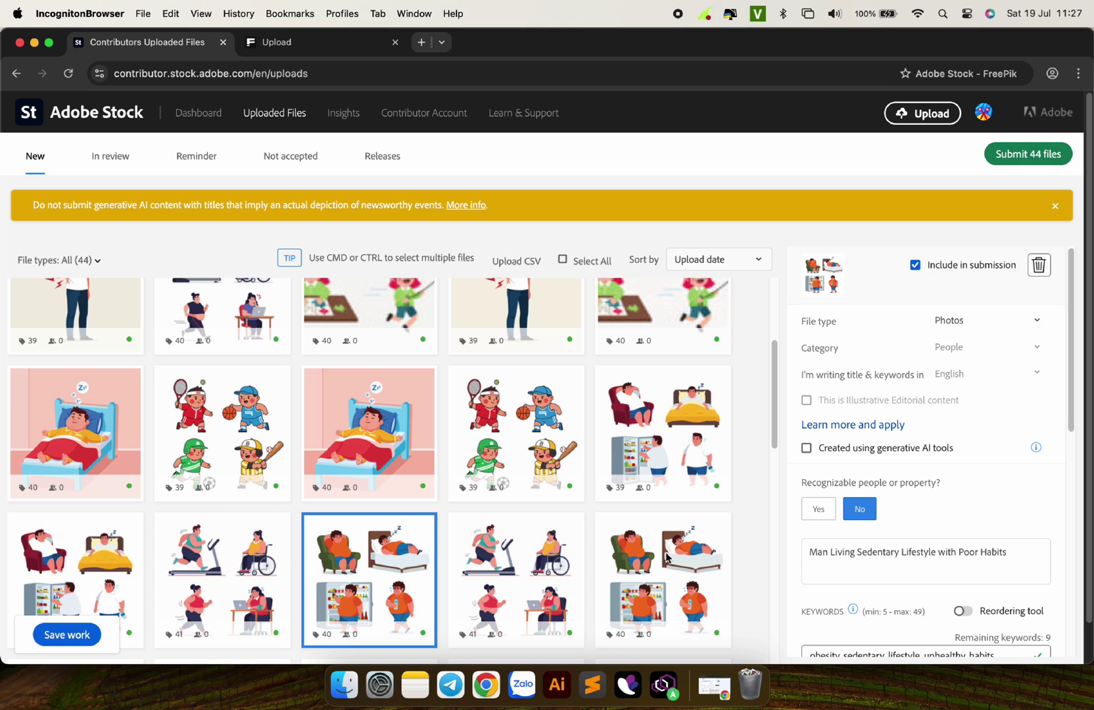
left_click(661, 559)
scroll(650, 576, "down", 6)
key("Right")
key("Right")
scroll(334, 428, "up", 1)
left_click(954, 321)
left_click(957, 304)
key("Right")
left_click(954, 321)
left_click(957, 304)
left_click(556, 380)
key("Right")
left_click(954, 321)
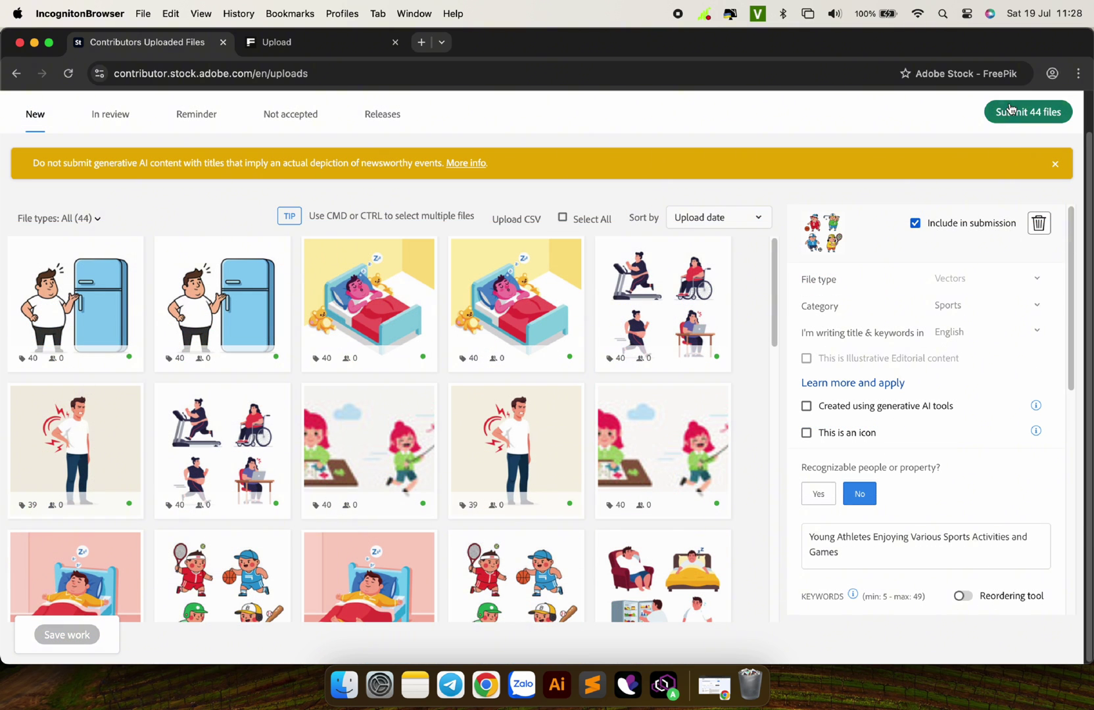
Step: Submit all 44 files and accept both submission terms
left_click(1018, 114)
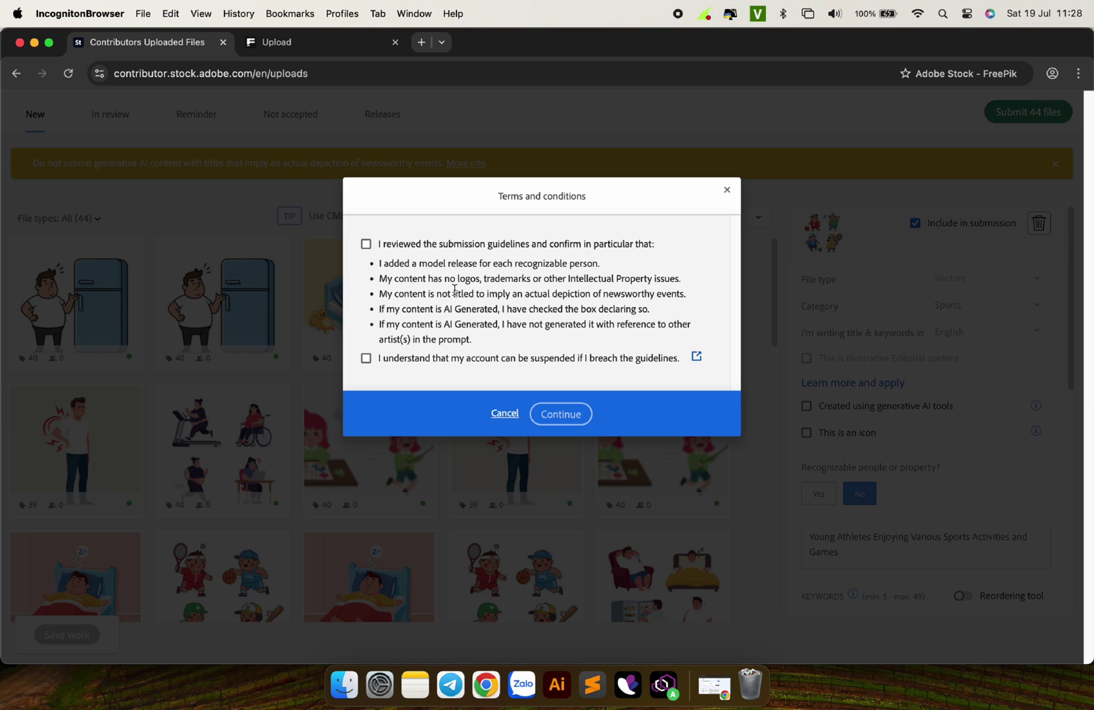
left_click(445, 244)
left_click(468, 359)
left_click(561, 414)
Step: Pick the matching images in the verification challenge and confirm it
left_click(651, 302)
left_click(434, 429)
left_click(534, 302)
left_click(650, 454)
left_click(532, 448)
left_click(549, 527)
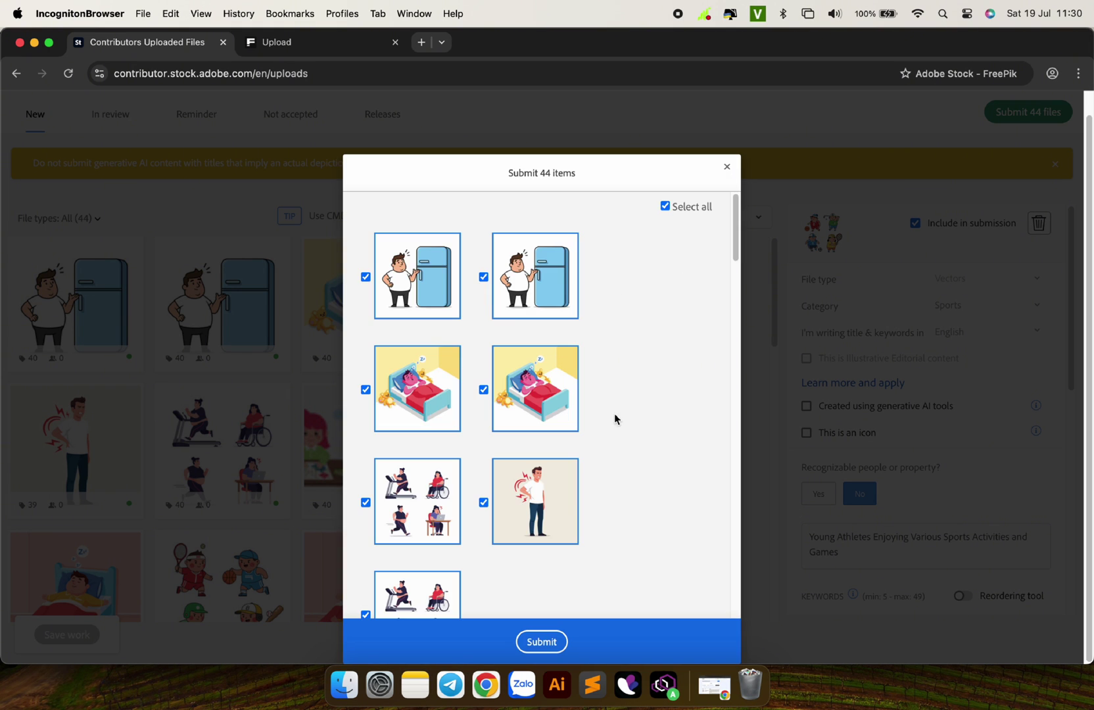
scroll(616, 421, "down", 15)
Step: Confirm submitting the 44 items, then check several submitted files' details under In review
left_click(539, 641)
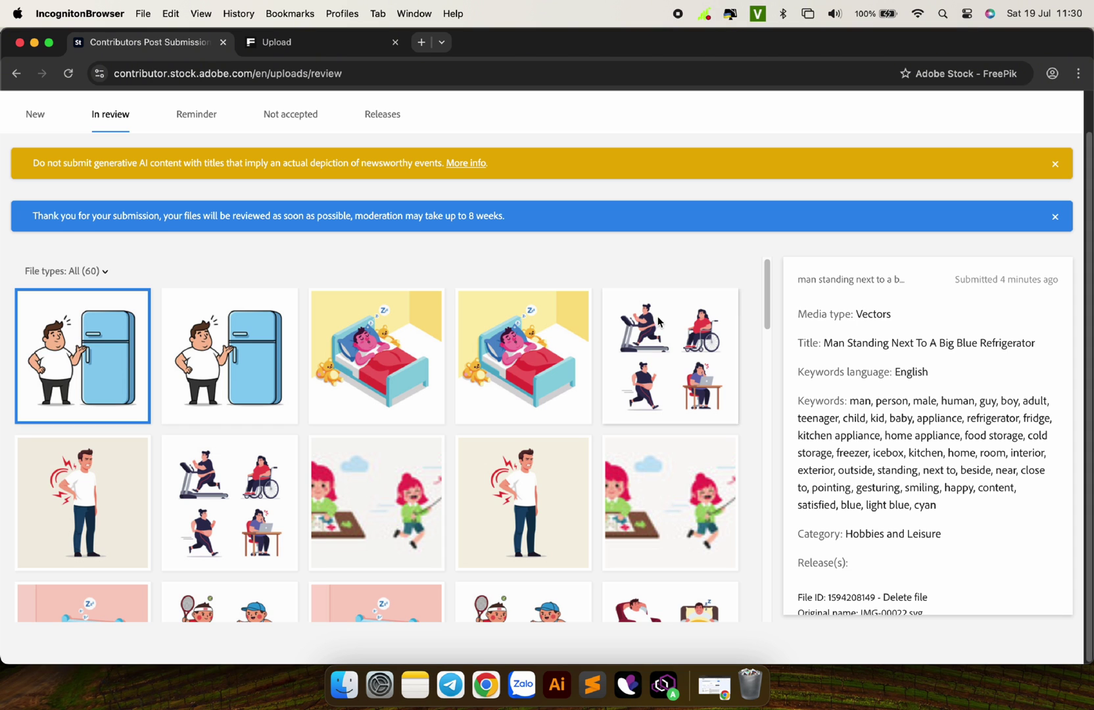
left_click(217, 296)
left_click(323, 269)
left_click(509, 263)
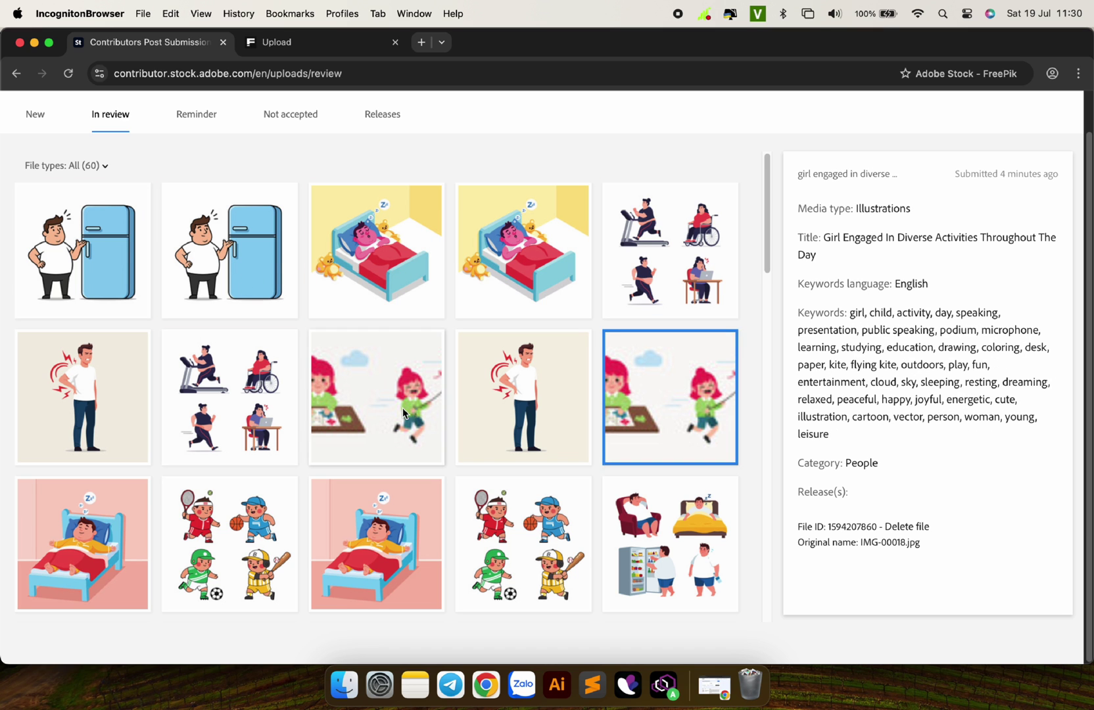